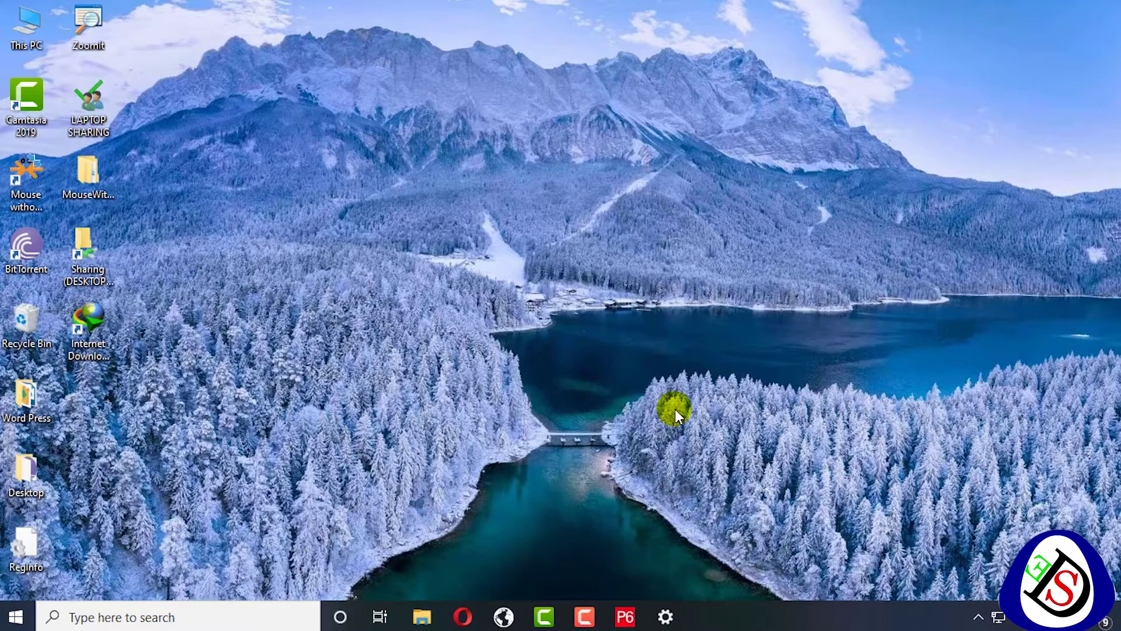
Launch P6 Professional 19, enter the account password in the login window's Password field, and connect to the database
left_click(625, 623)
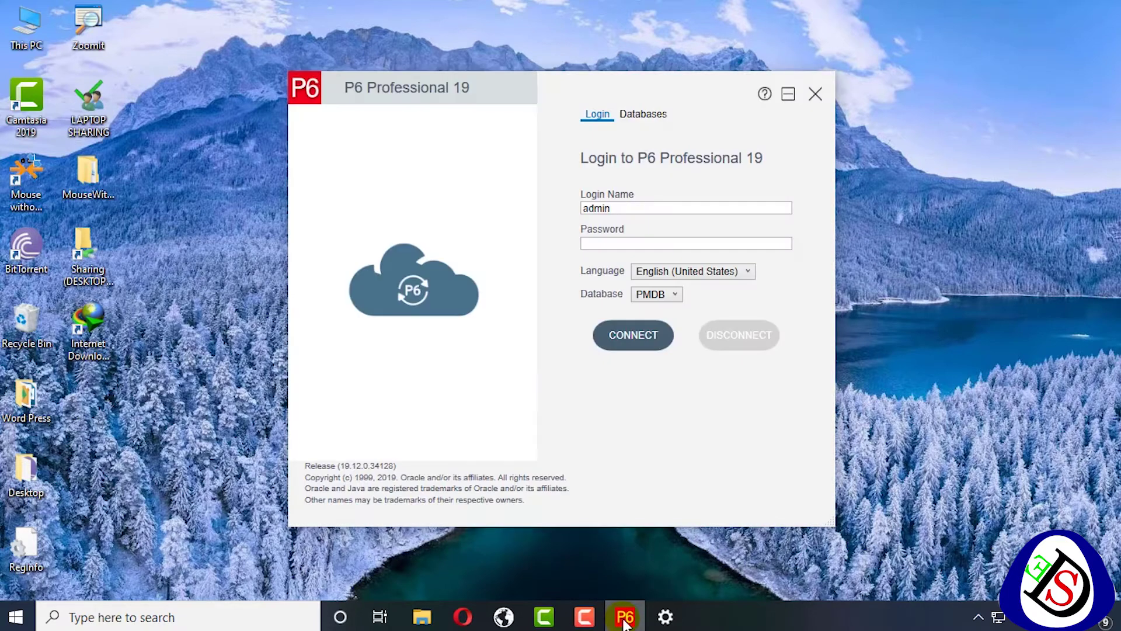
left_click(643, 244)
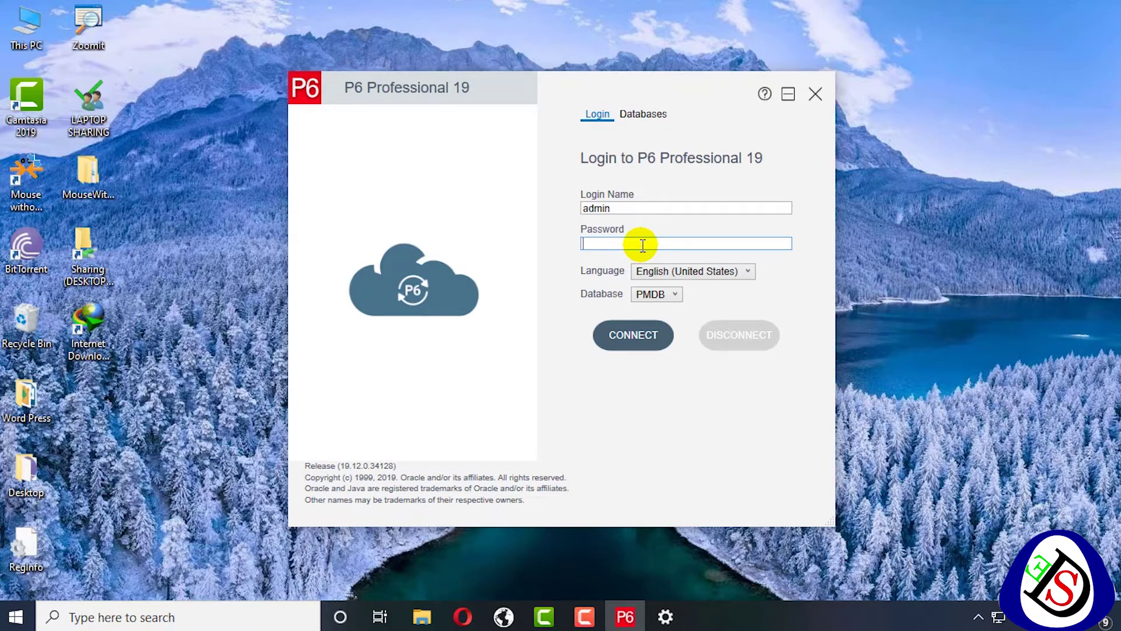
type("•••••")
key("Return")
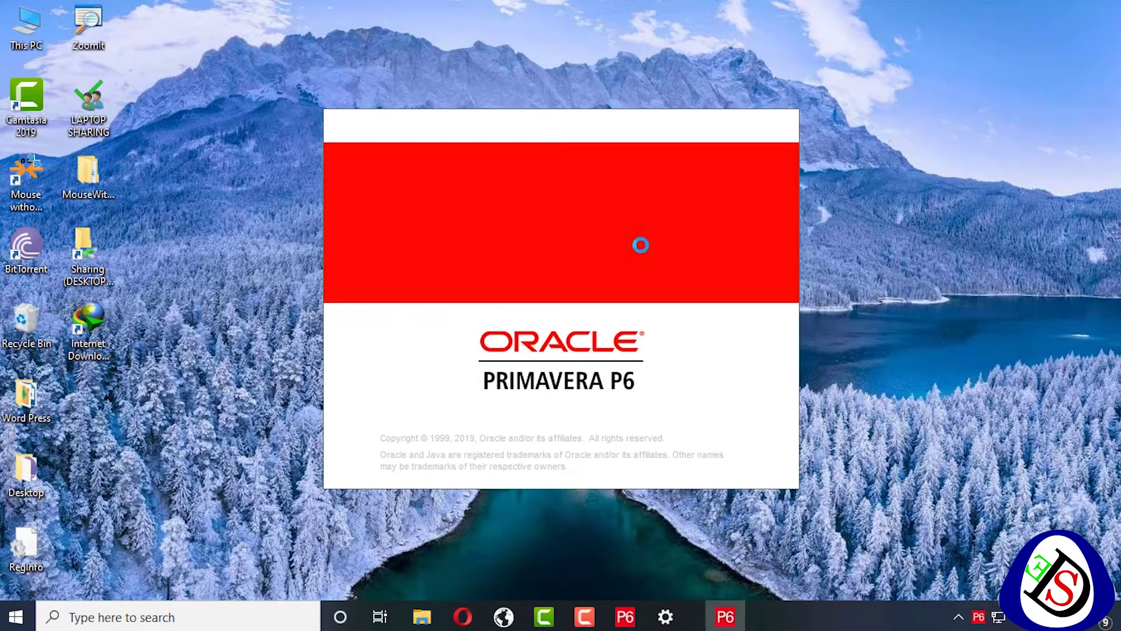
left_click(643, 252)
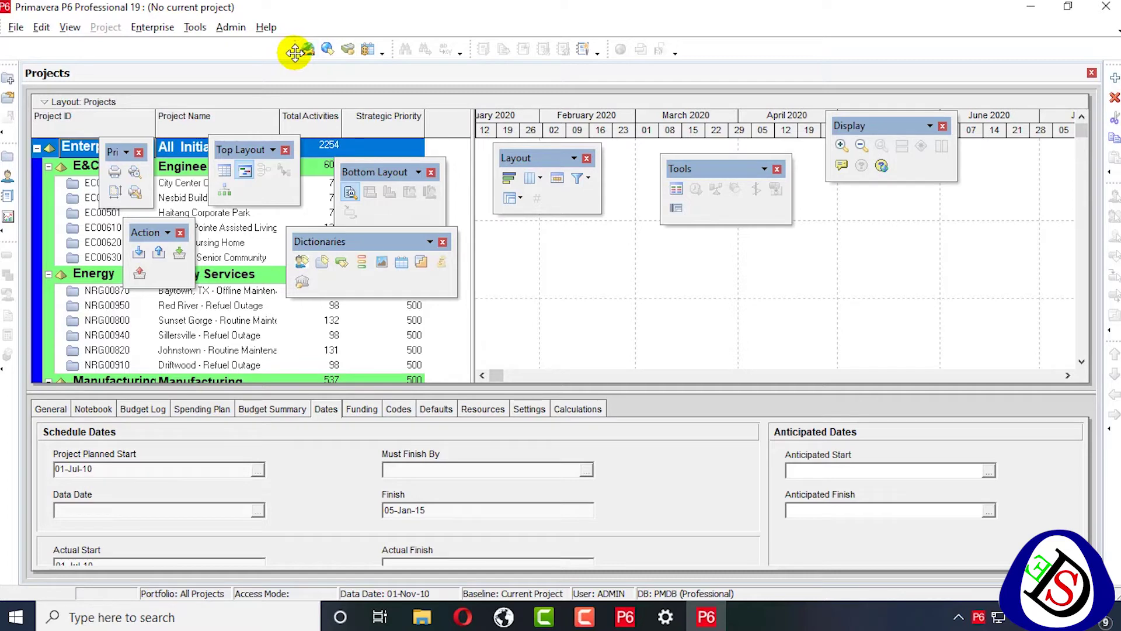
Float the Administration toolbar over the Gantt chart area and widen it
left_click_drag(298, 46, 514, 269)
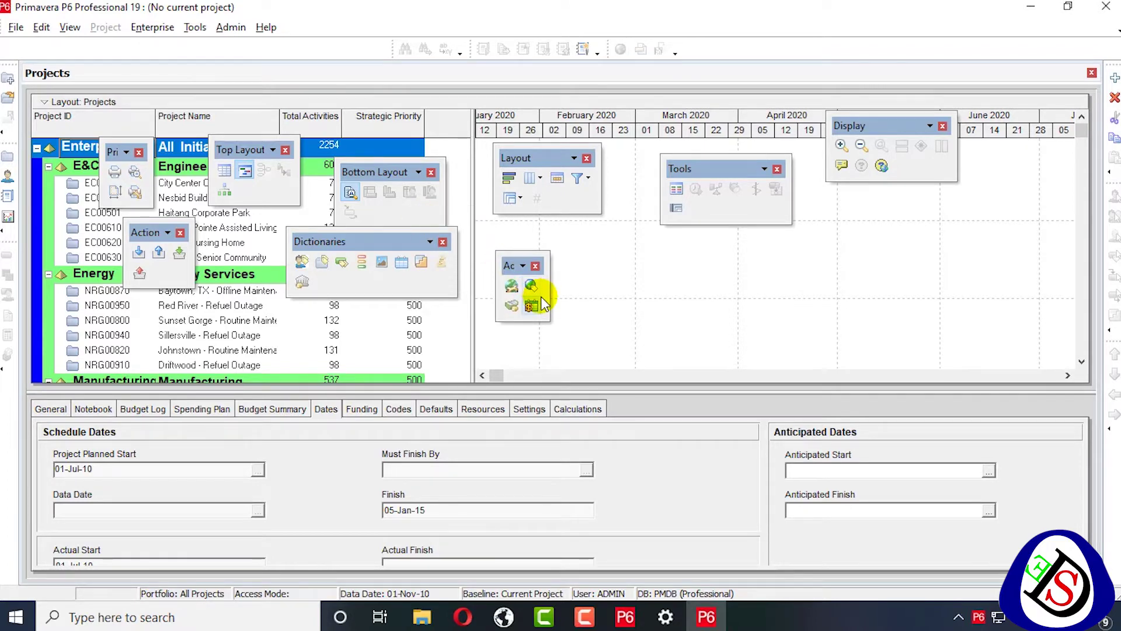
left_click_drag(549, 288, 603, 288)
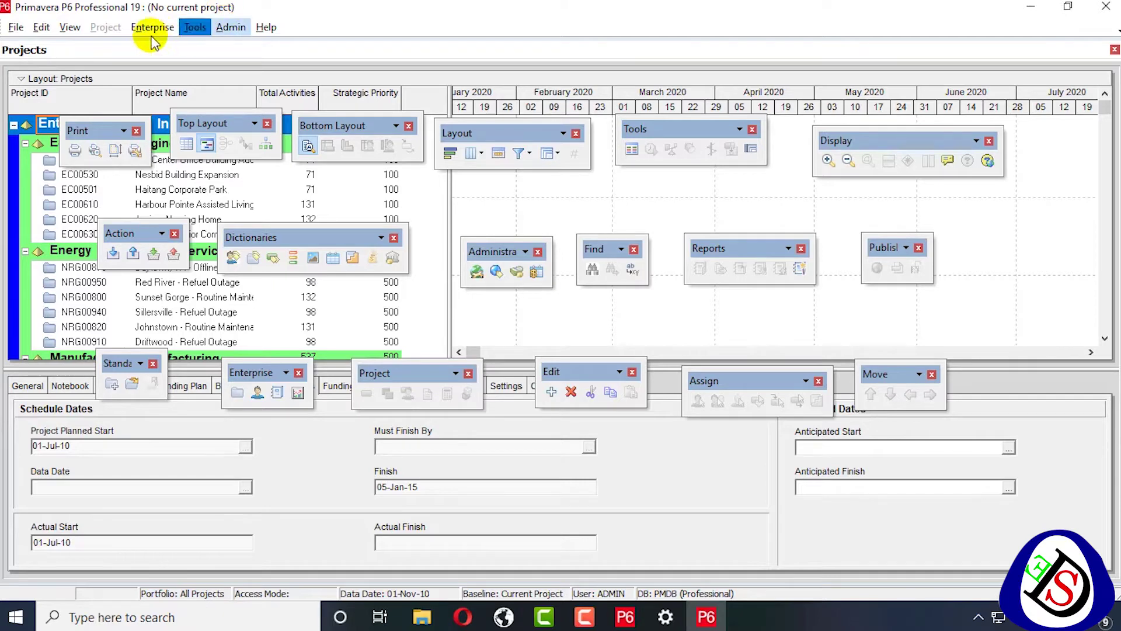
Review the available File, Edit, View, Enterprise, Admin and Help commands, including recent projects, top layout views and filter options
left_click(16, 28)
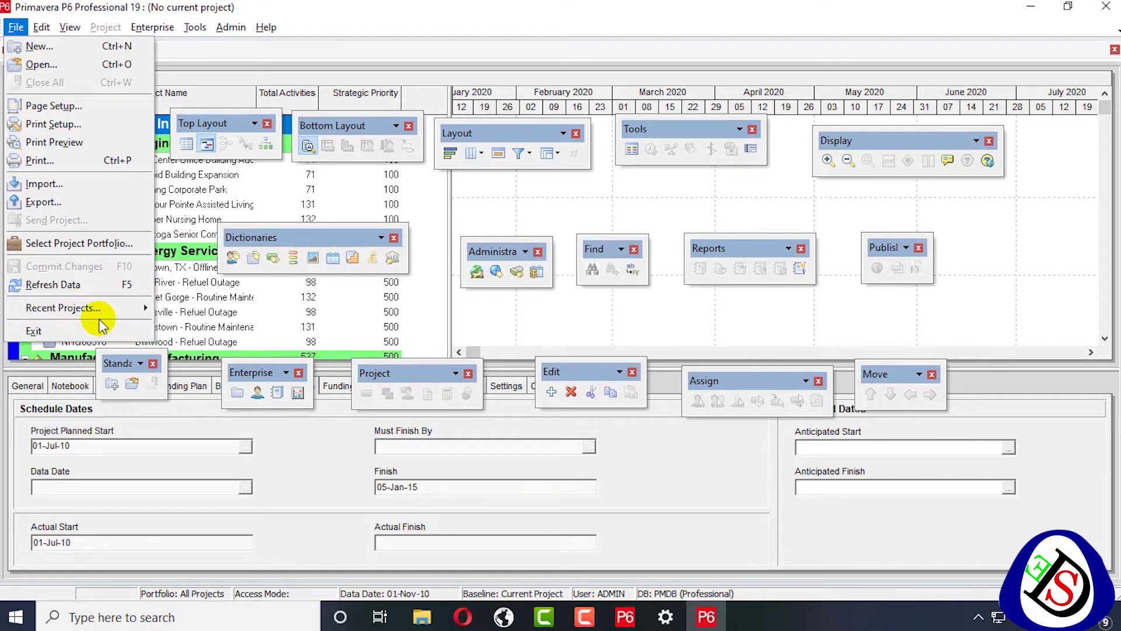
mouse_move(96, 316)
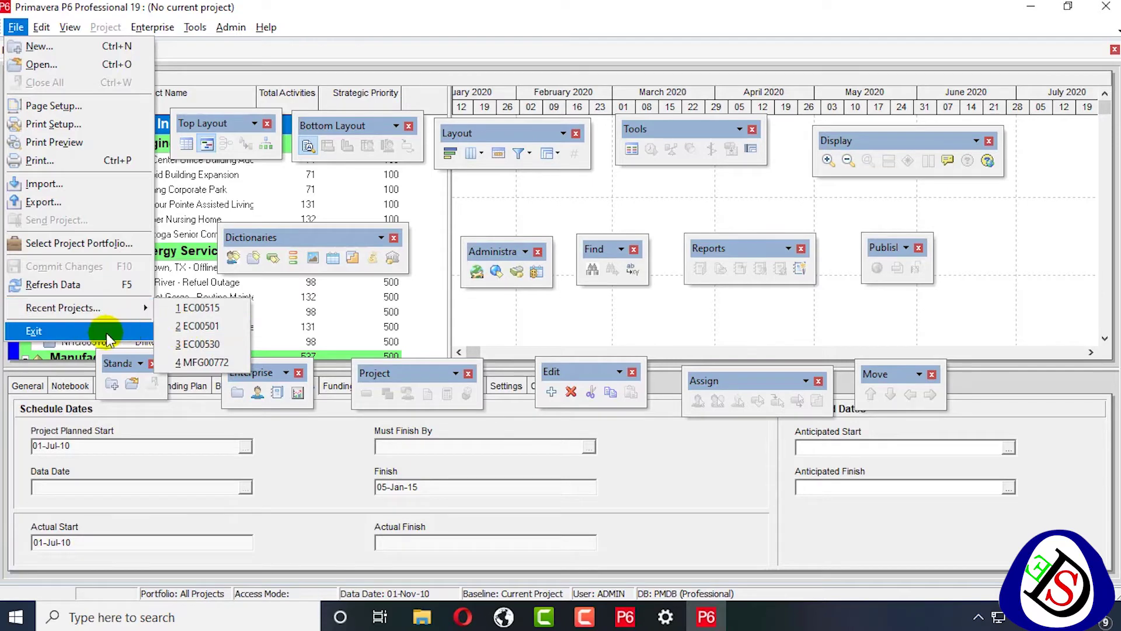
left_click(519, 318)
left_click(519, 315)
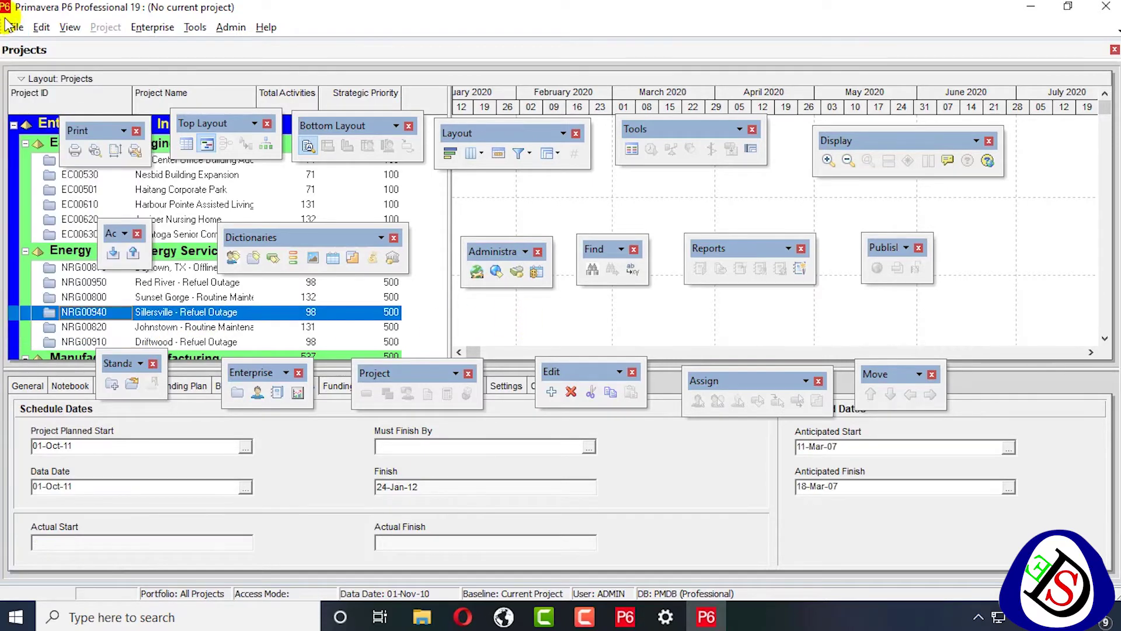
left_click(41, 27)
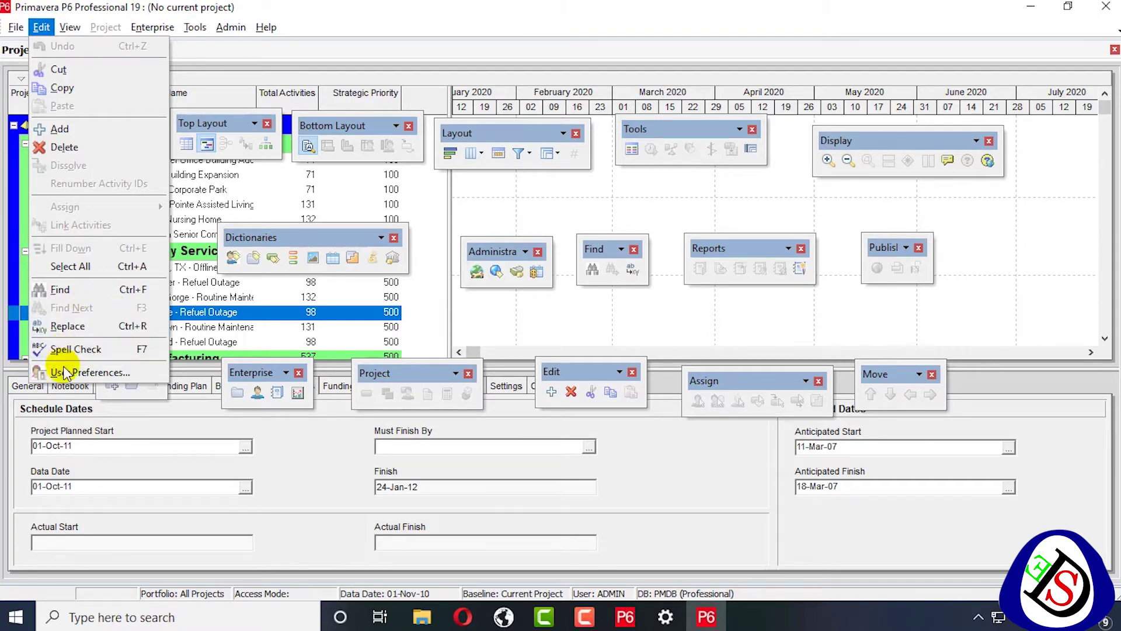
left_click(213, 48)
left_click(70, 27)
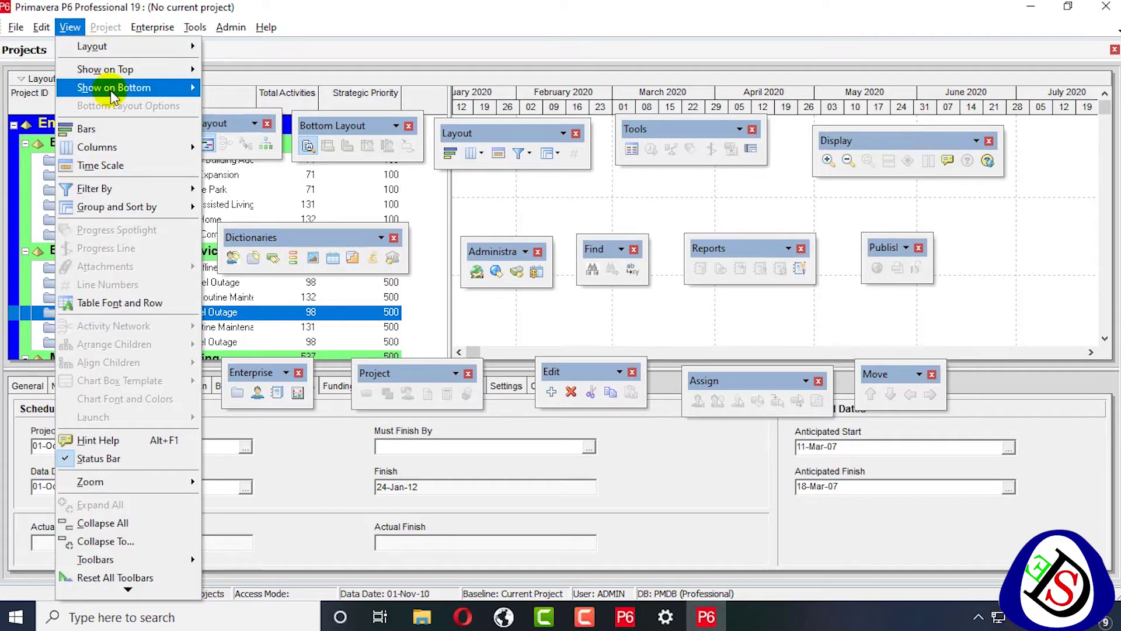
mouse_move(139, 72)
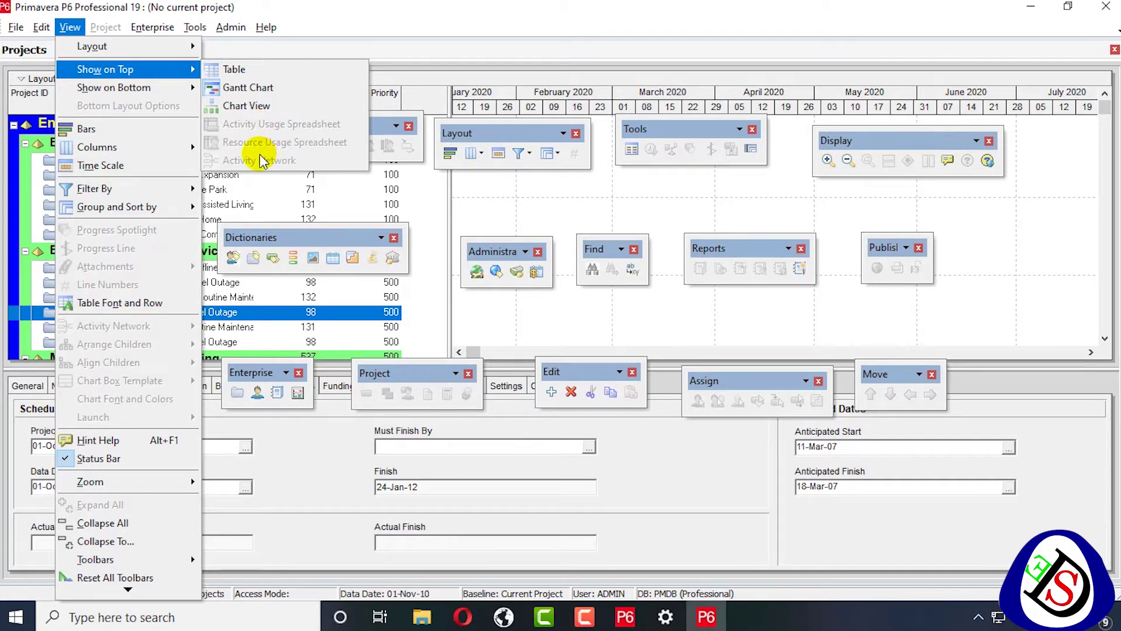
mouse_move(115, 93)
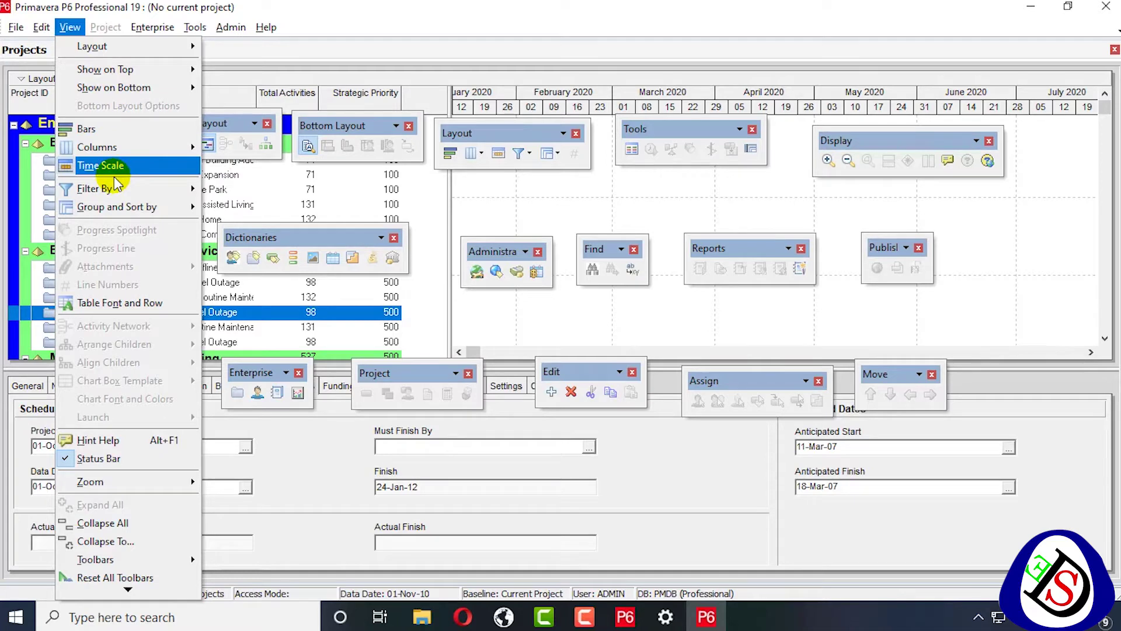
mouse_move(108, 193)
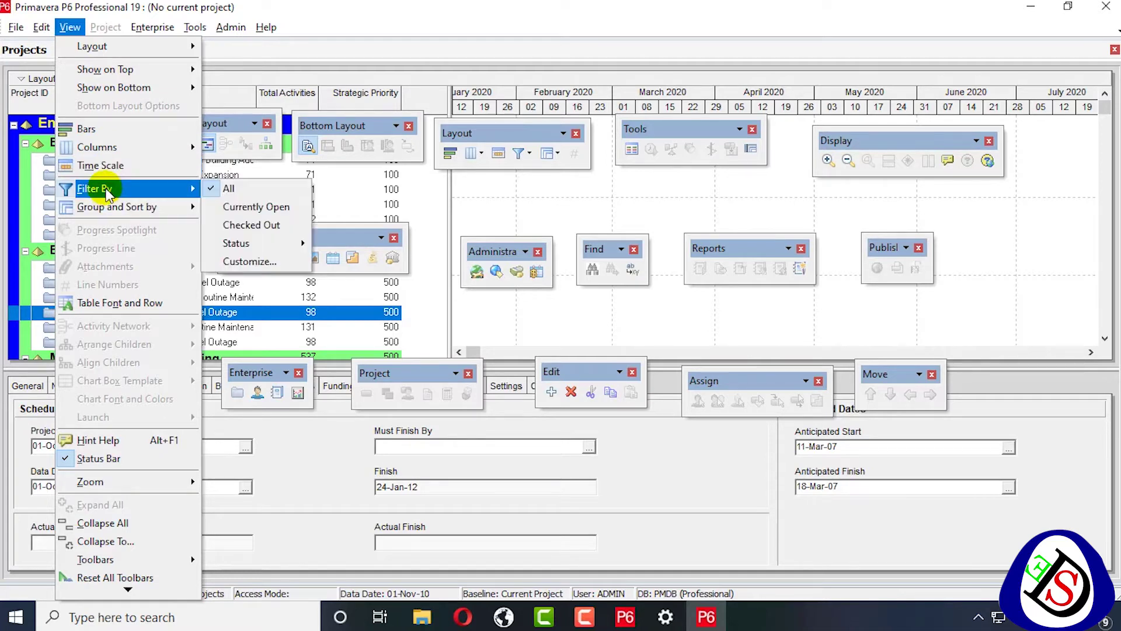
mouse_move(109, 217)
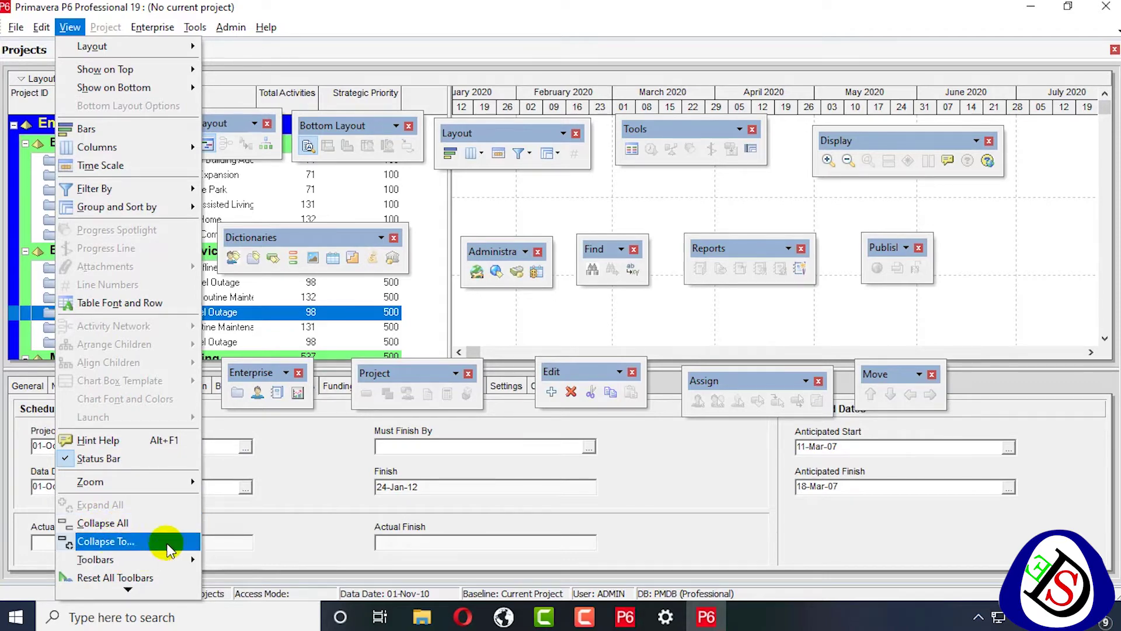
mouse_move(133, 27)
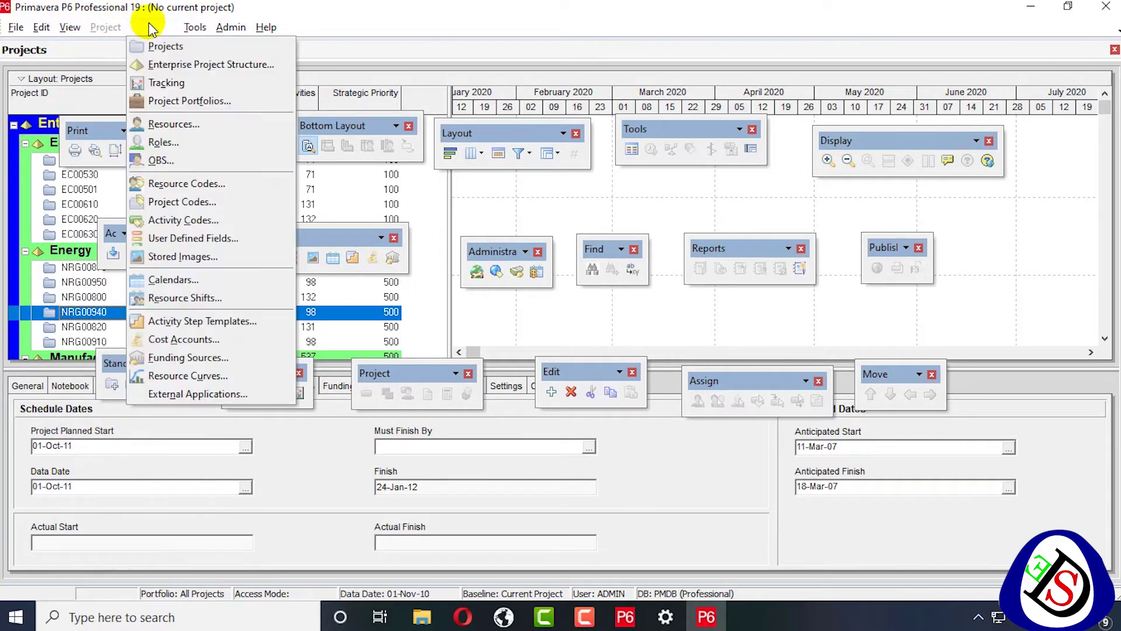
mouse_move(219, 31)
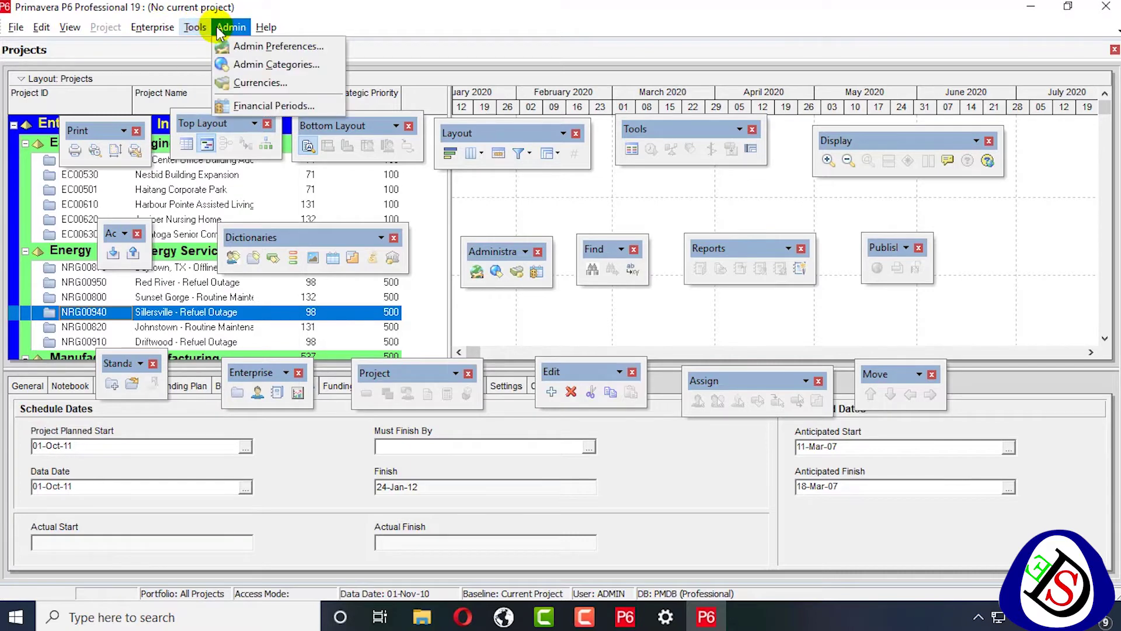
mouse_move(266, 28)
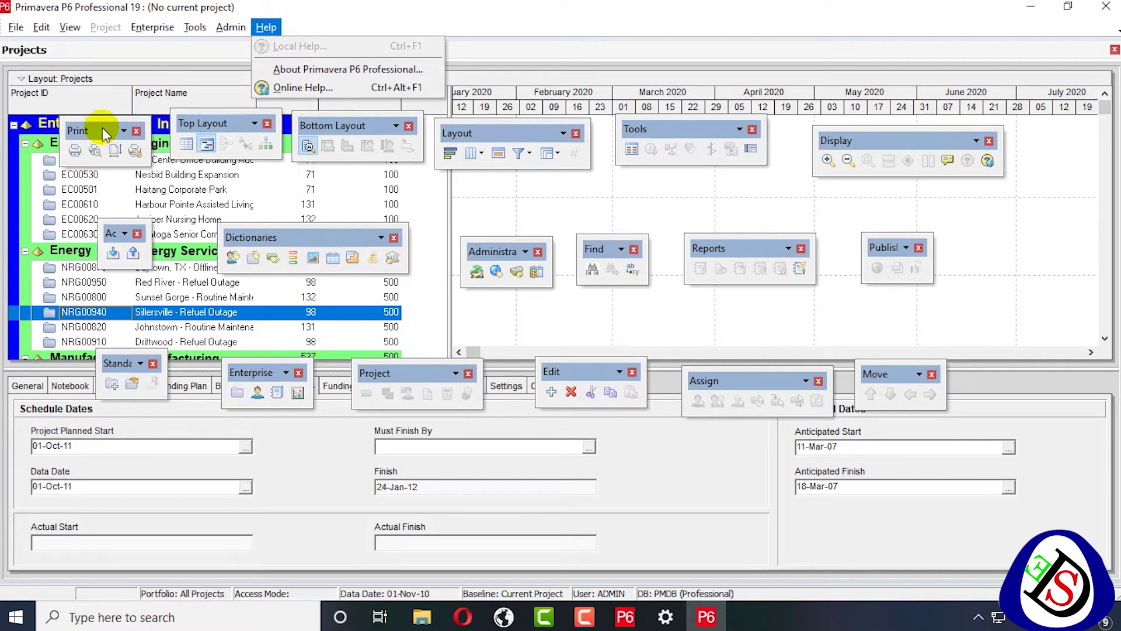
Dock the floating Print toolbar in the toolbar row above the Projects window
left_click_drag(105, 133, 75, 130)
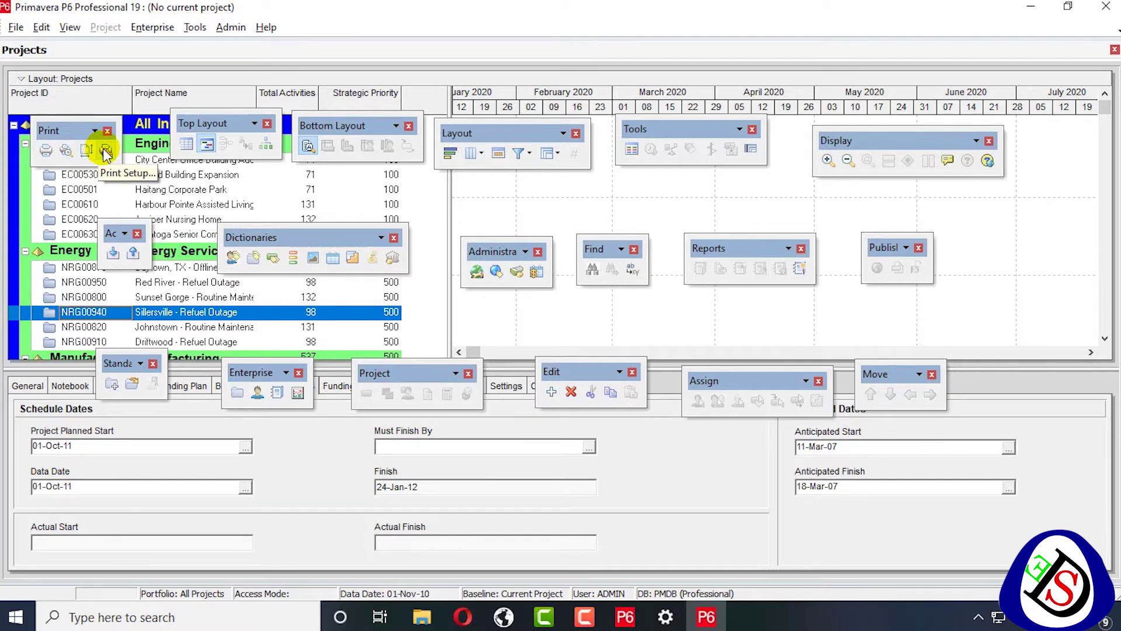
left_click_drag(63, 128, 30, 45)
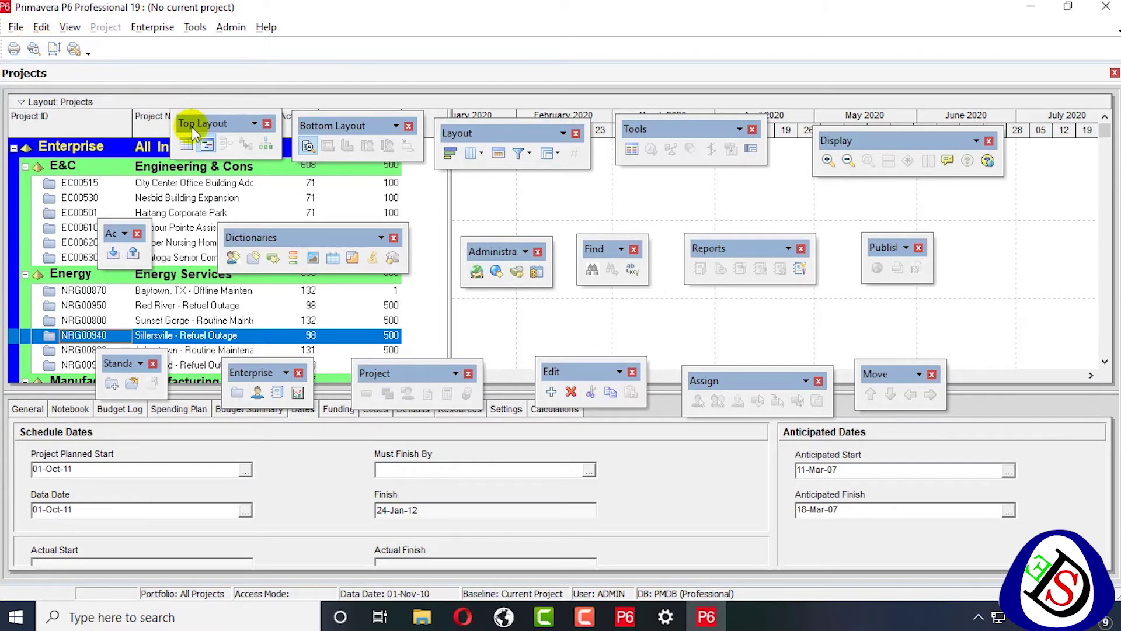
Switch the projects view to Table and back to Gantt Chart, and dock the Top Layout toolbar beside the Print toolbar
left_click_drag(193, 134, 162, 133)
left_click_drag(170, 120, 147, 142)
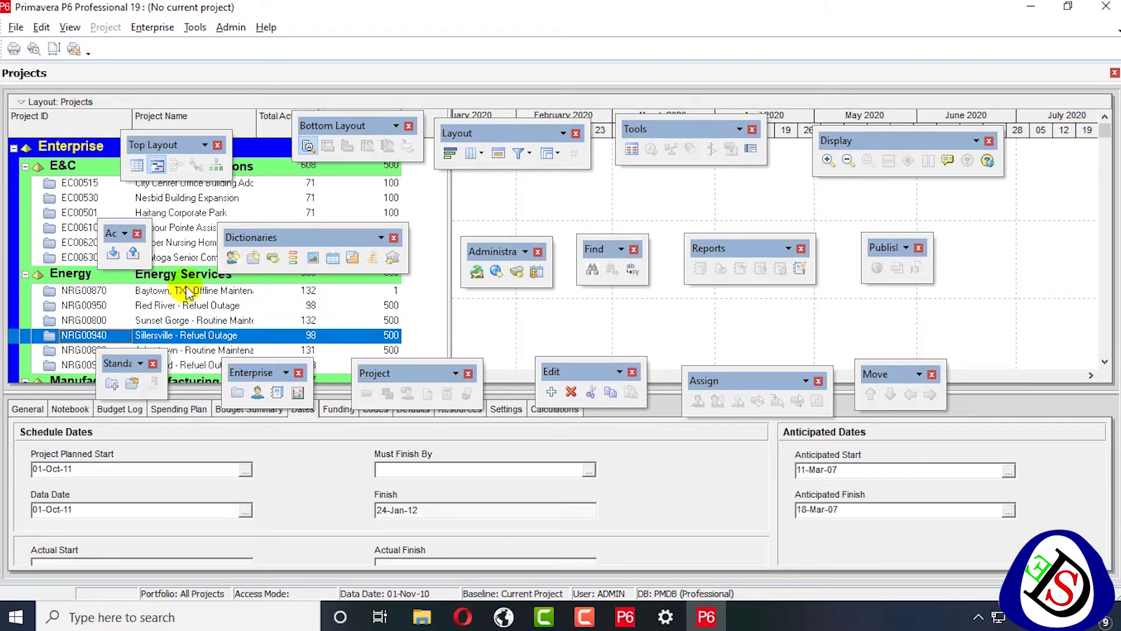
left_click(138, 167)
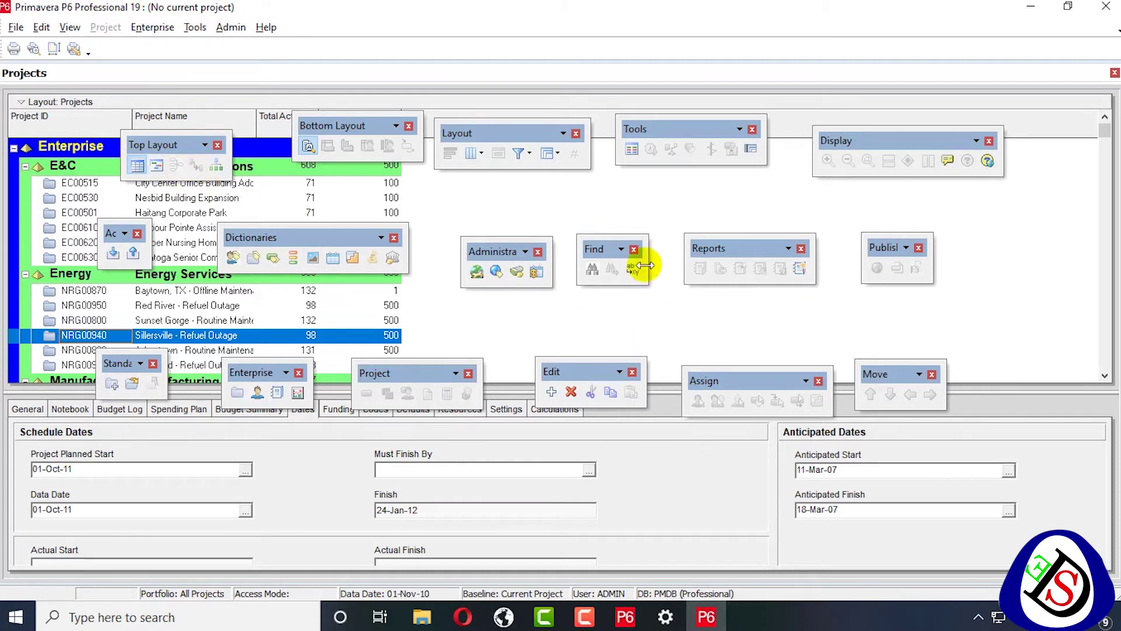
left_click(156, 166)
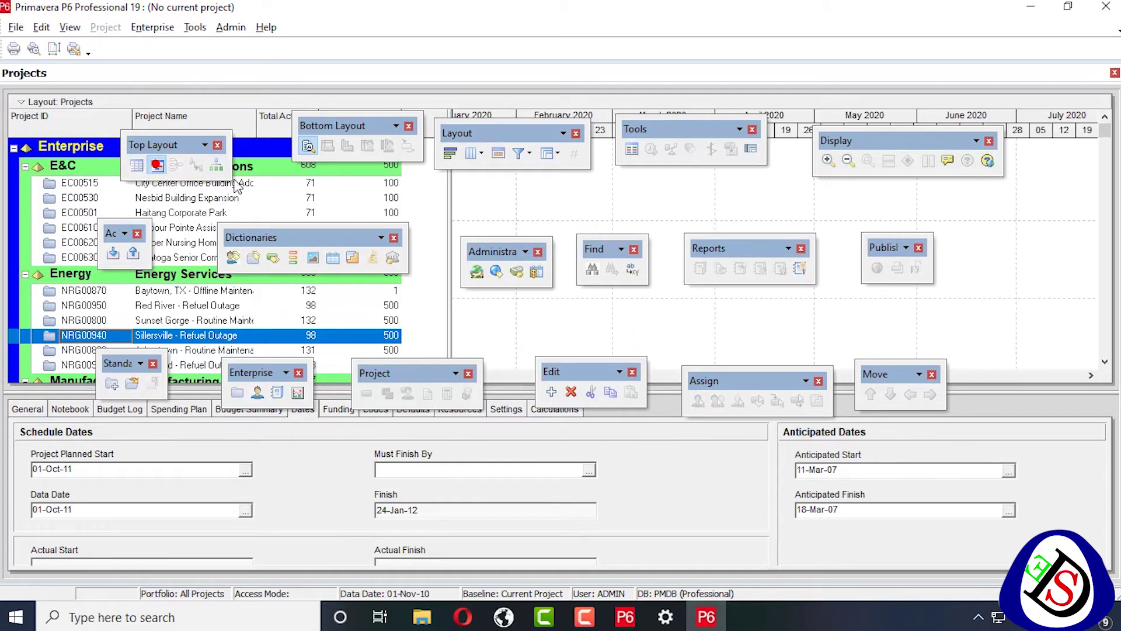
left_click(737, 228)
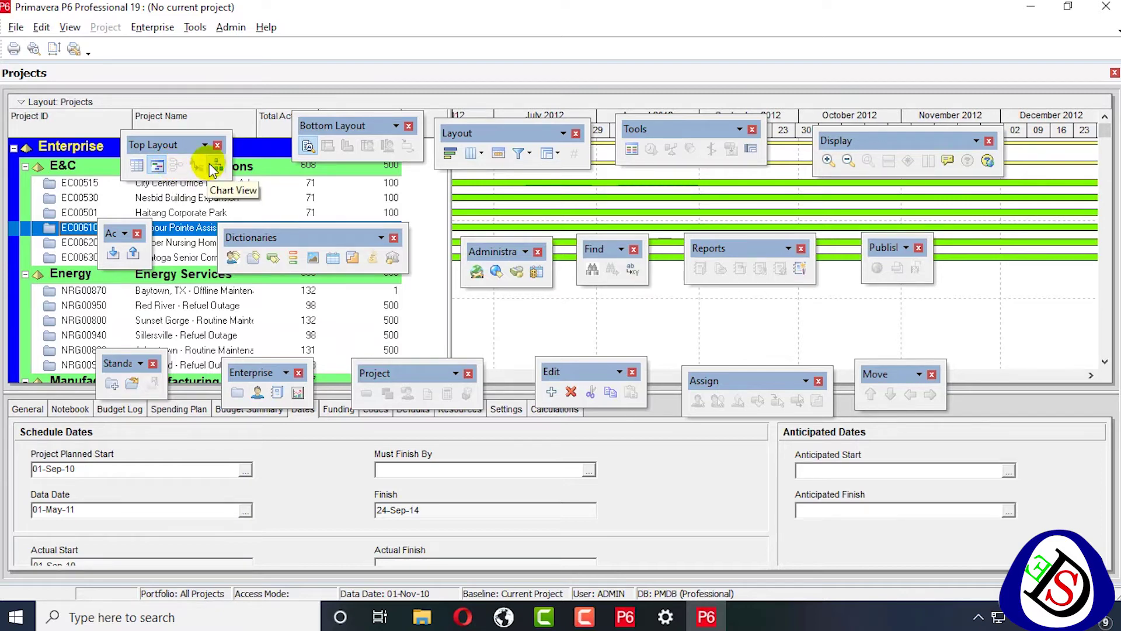
left_click_drag(169, 144, 128, 46)
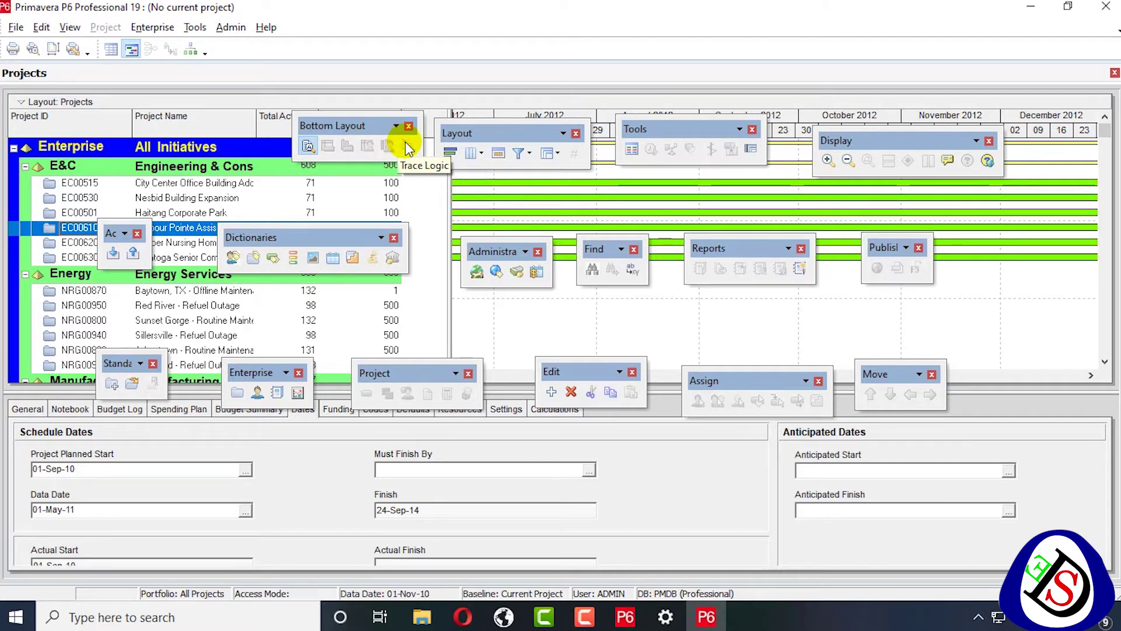
Dock the Bottom Layout, Layout and Tools toolbars in sequence after the Top Layout toolbar
left_click_drag(373, 133, 255, 41)
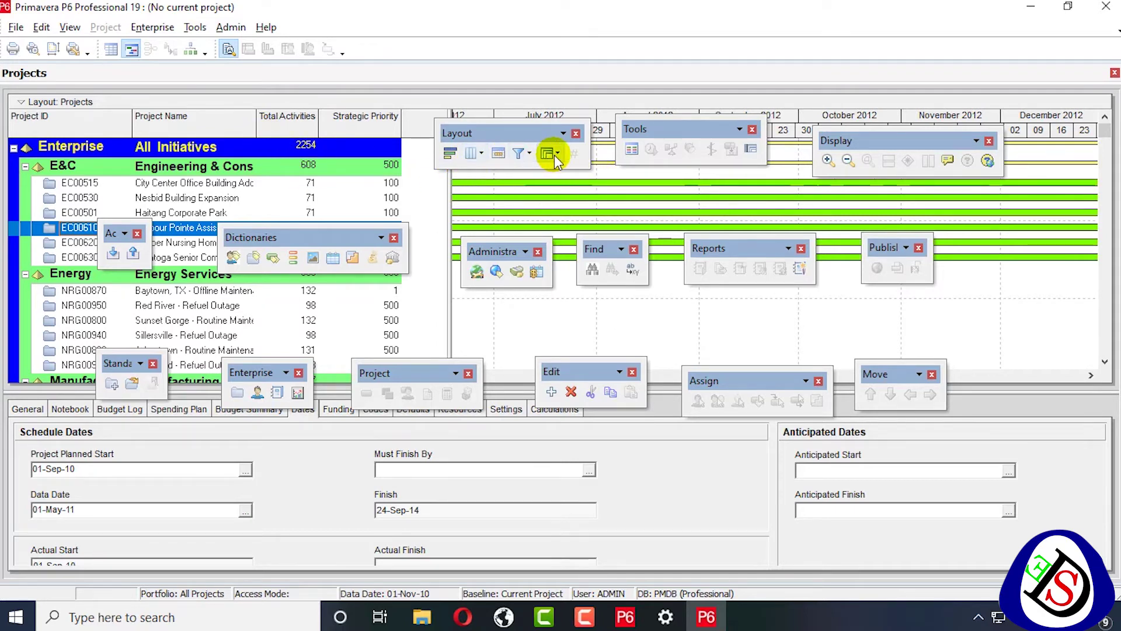
left_click_drag(494, 132, 396, 42)
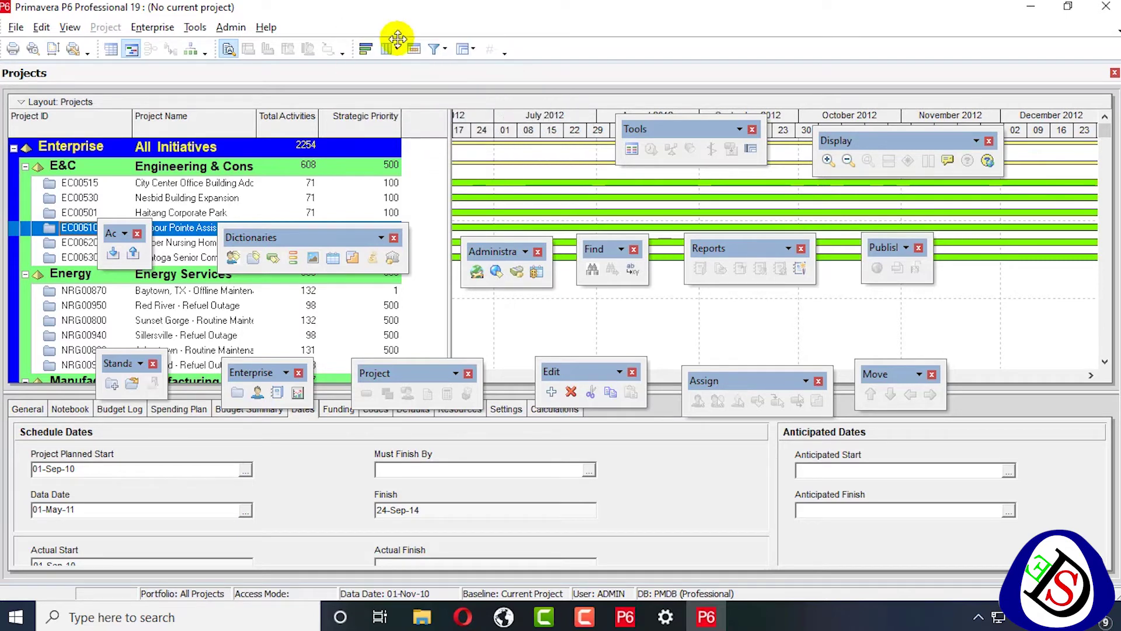
left_click_drag(656, 133, 604, 139)
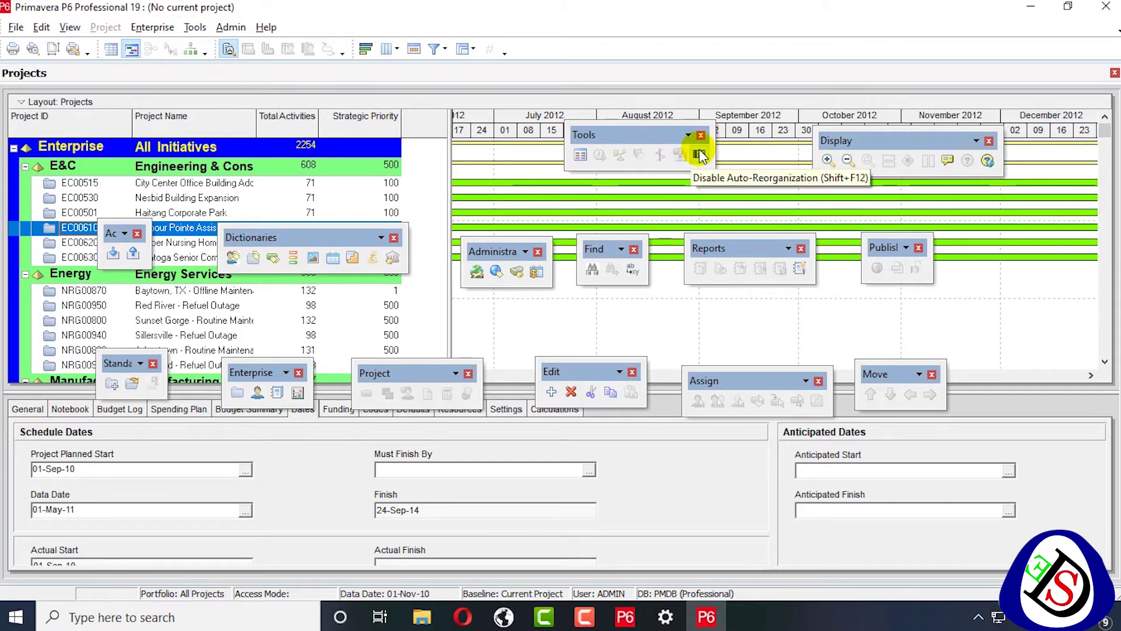
left_click_drag(633, 138, 560, 43)
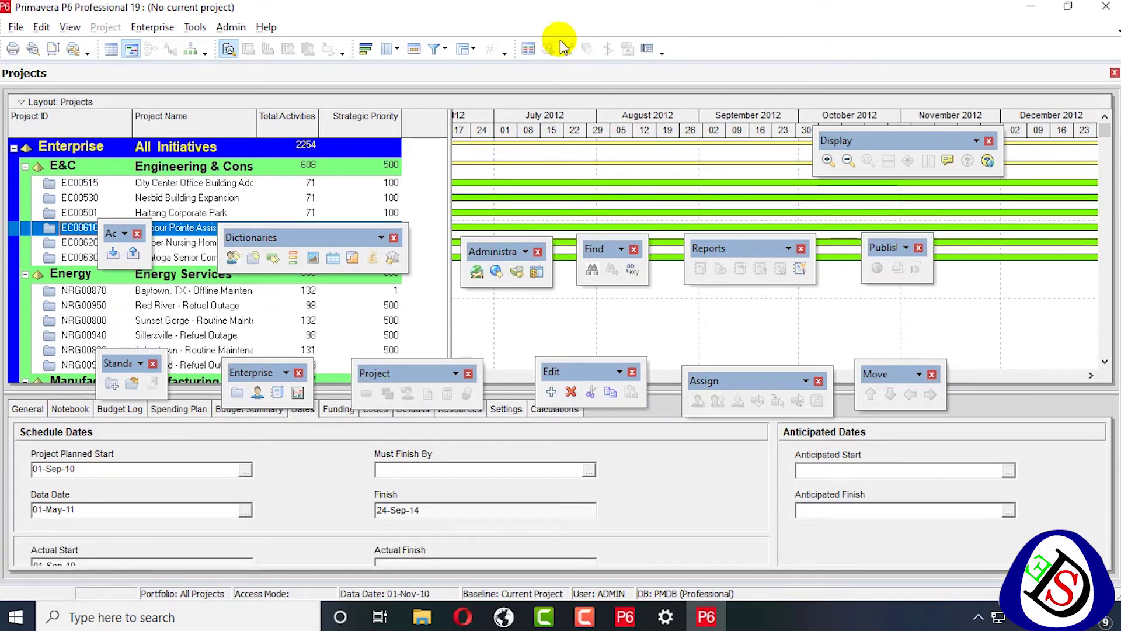
Zoom the Gantt timescale in and out to a year and month scale, and dock the Display toolbar after the Tools toolbar
left_click(828, 161)
left_click(847, 161)
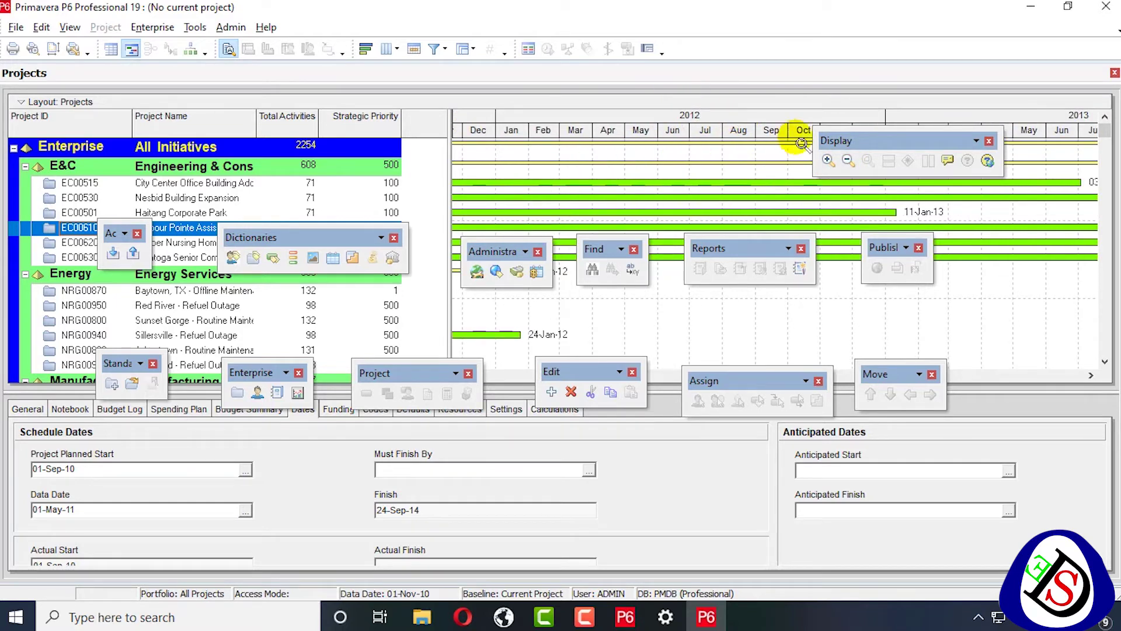
left_click_drag(855, 134, 708, 42)
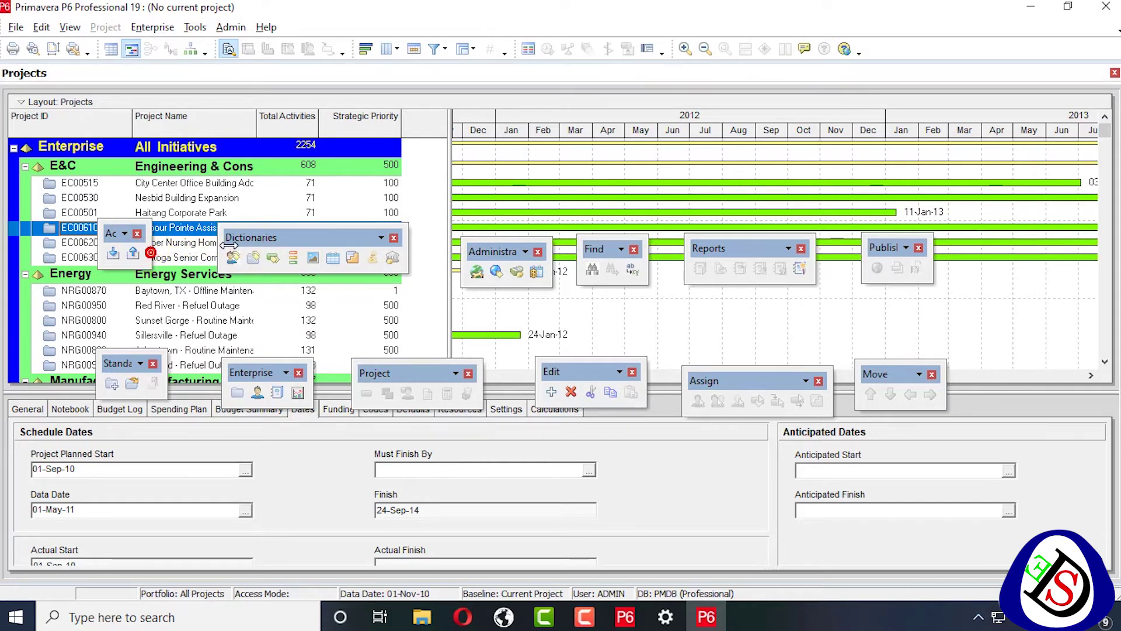
Dock the Action toolbar after the Display toolbar and add the Send Project and Select Project Portfolio buttons to it
left_click(133, 253)
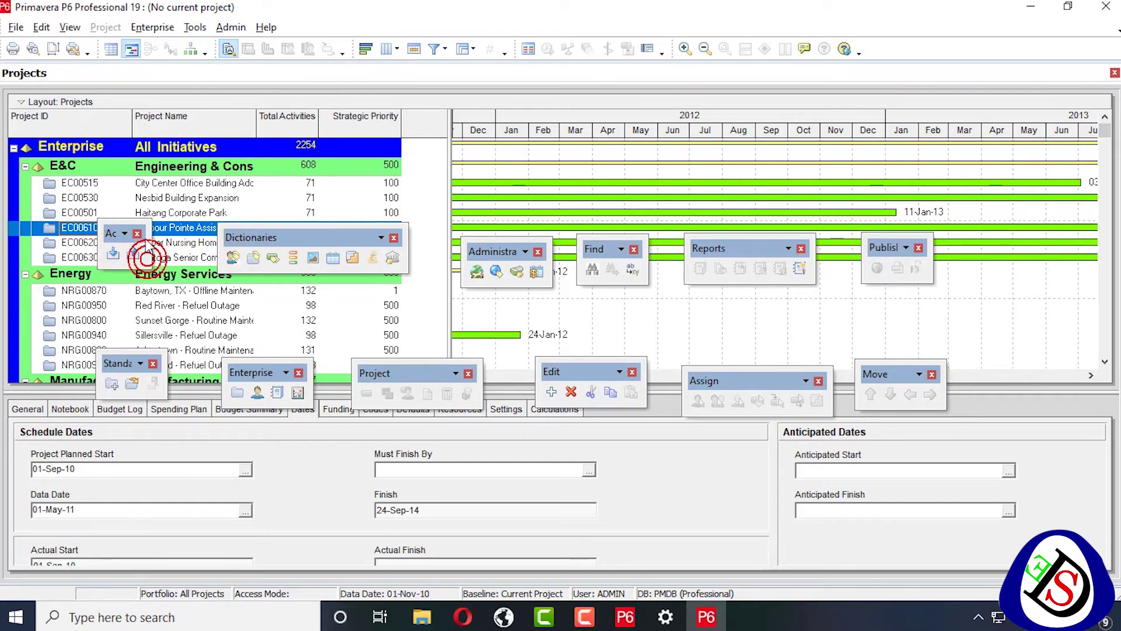
left_click_drag(111, 232, 863, 44)
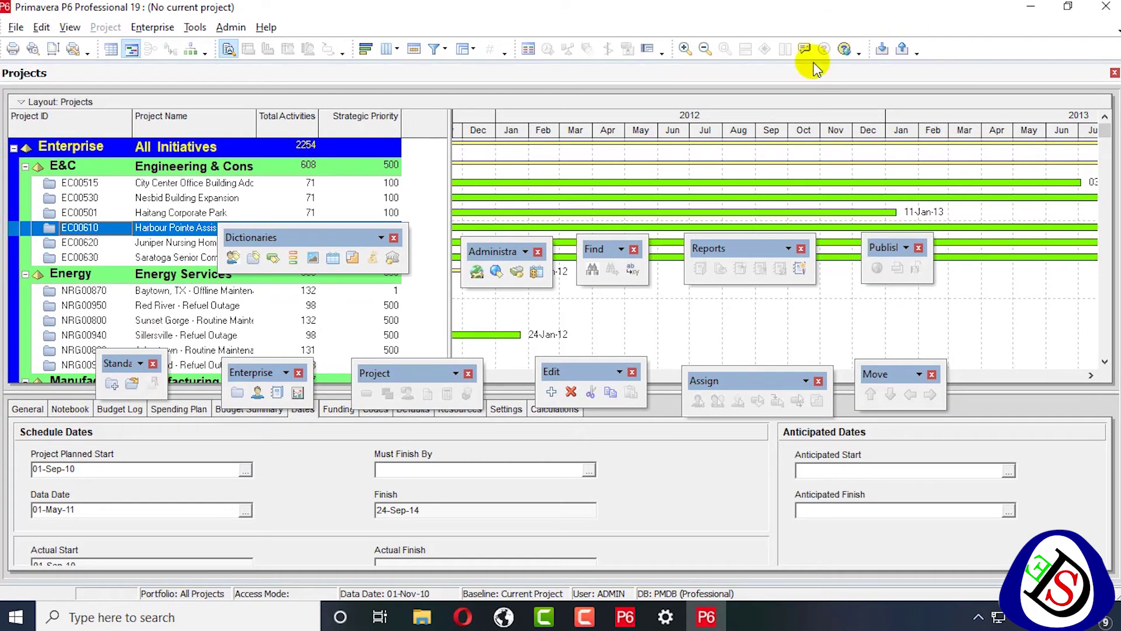
left_click(916, 51)
mouse_move(888, 79)
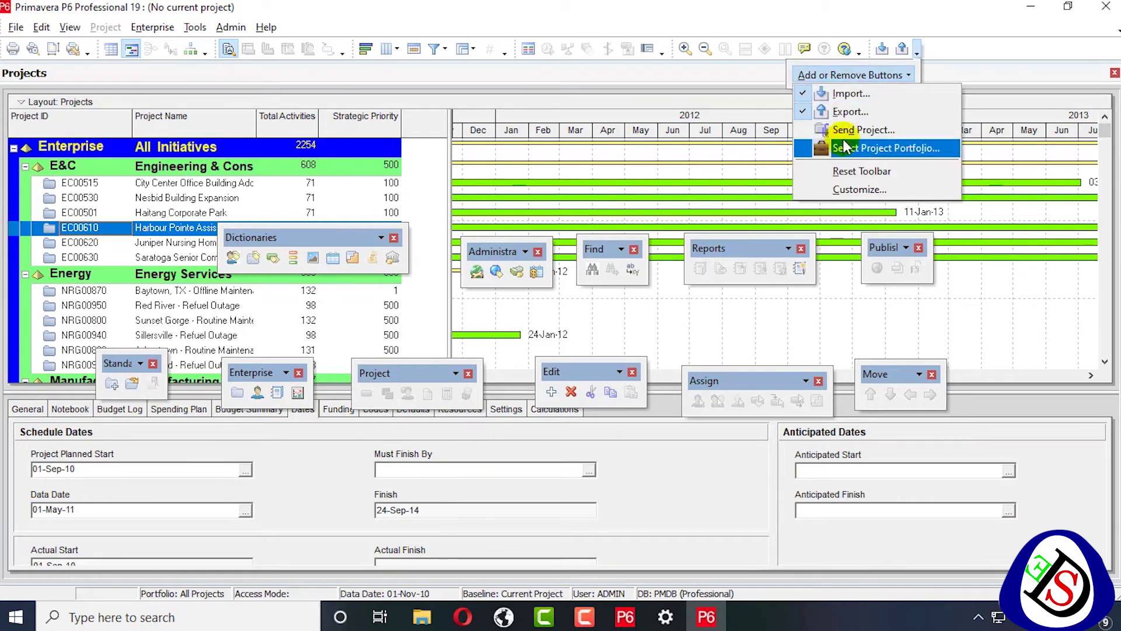
left_click(806, 131)
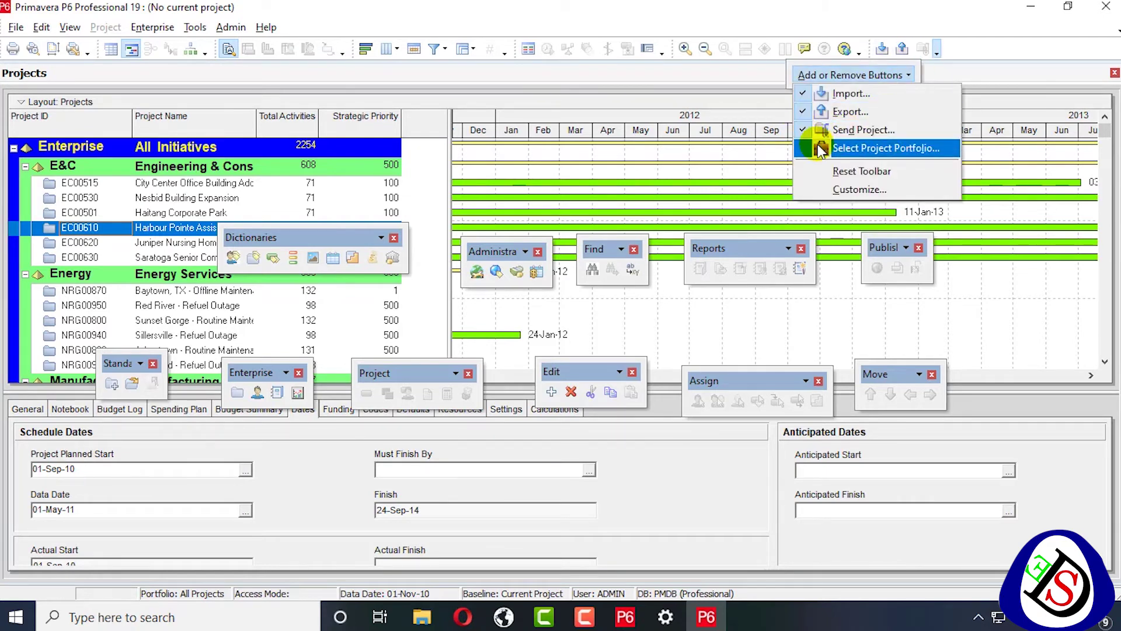
left_click(806, 146)
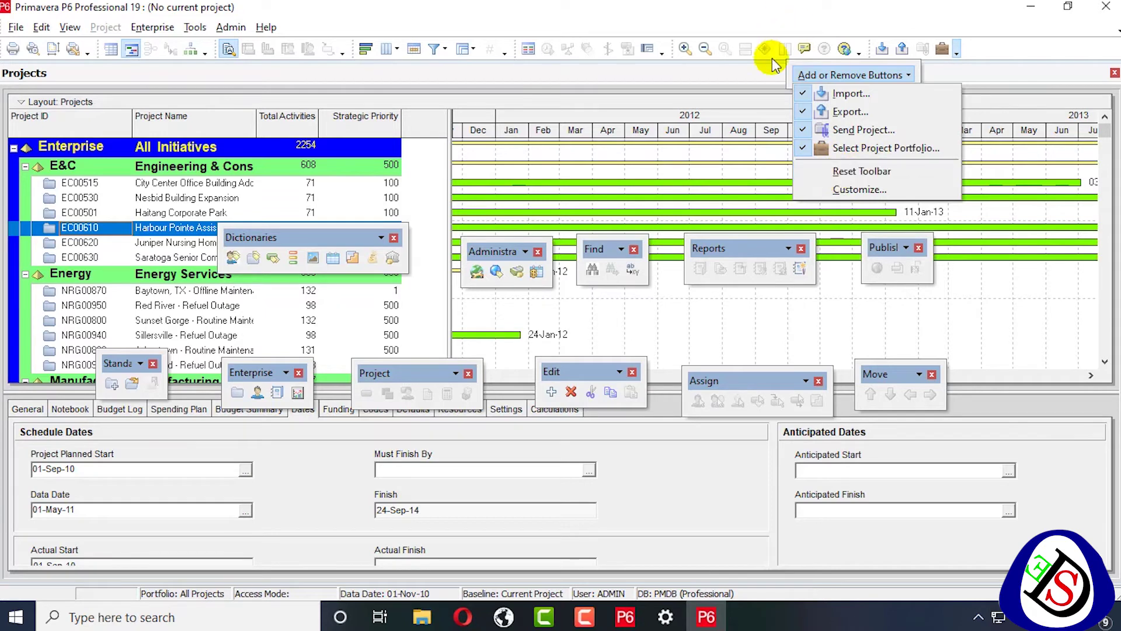
left_click(987, 51)
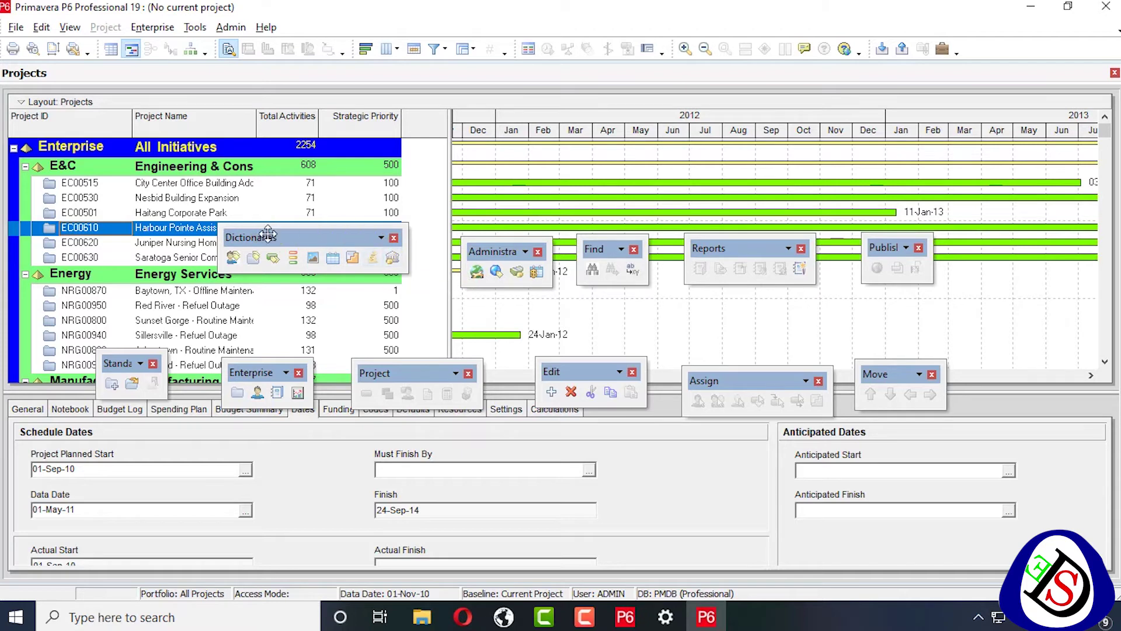
Dock the Dictionaries toolbar in a second row above the Projects window, with the Administrator toolbar after it
left_click_drag(268, 234, 51, 64)
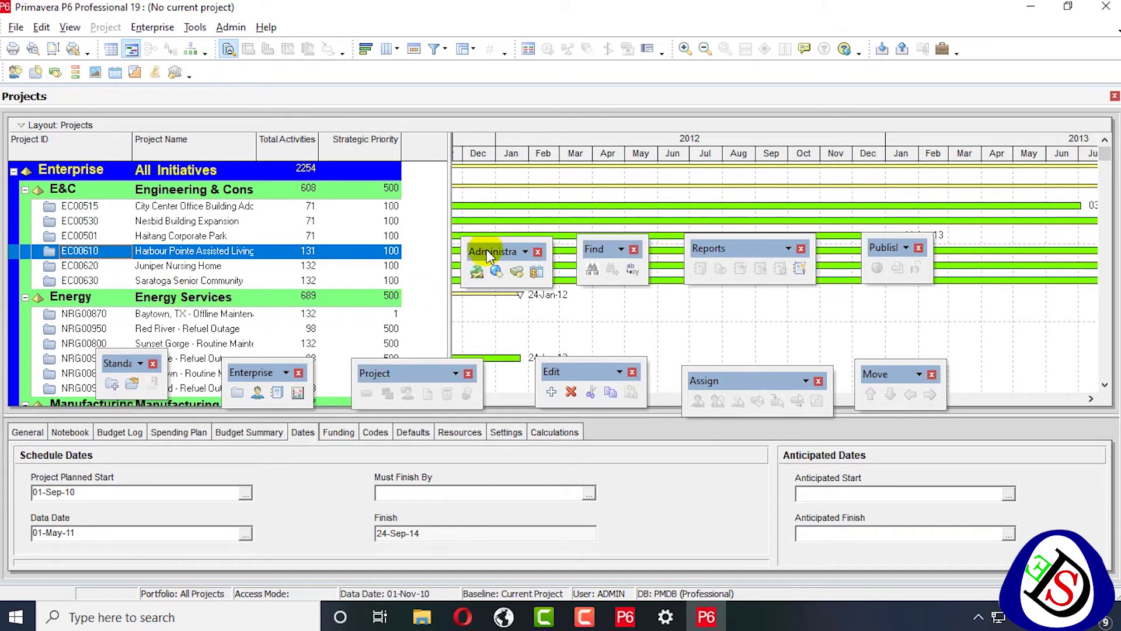
left_click_drag(485, 250, 331, 157)
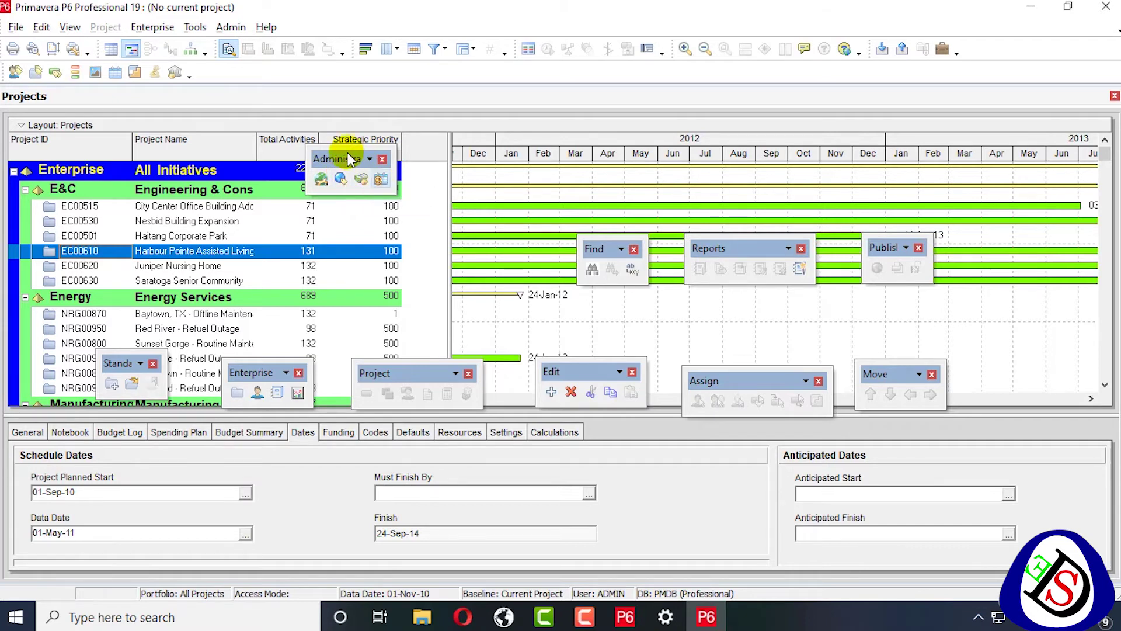
left_click_drag(337, 158, 200, 65)
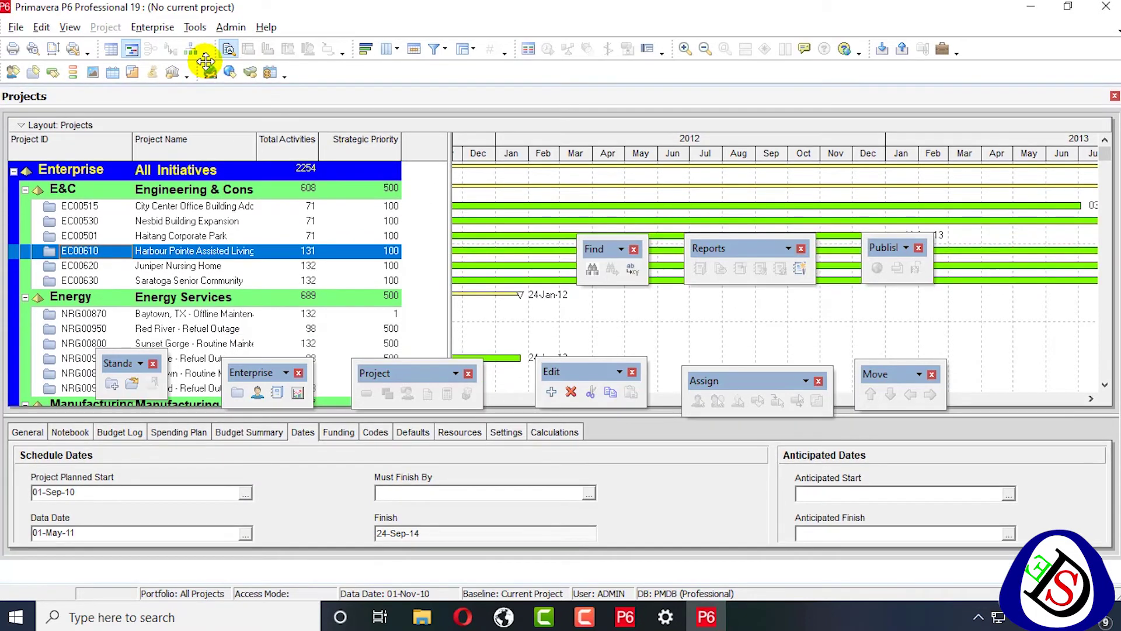
Reshape the floating Find toolbar and dock it after the Administrator toolbar in the second toolbar row
left_click(620, 250)
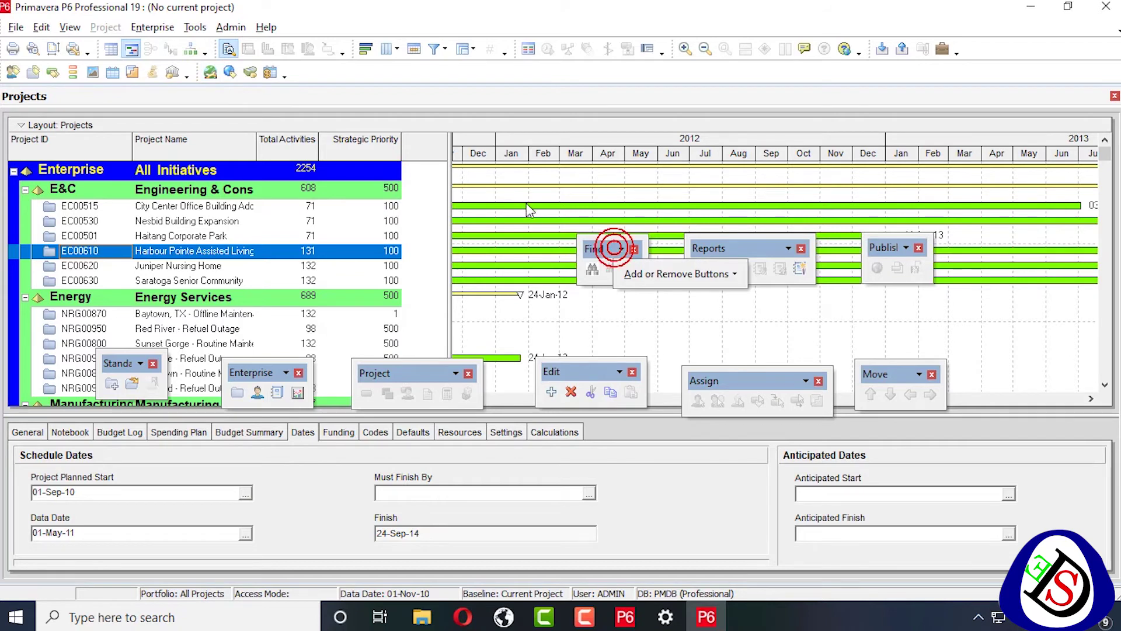
left_click_drag(594, 250, 530, 200)
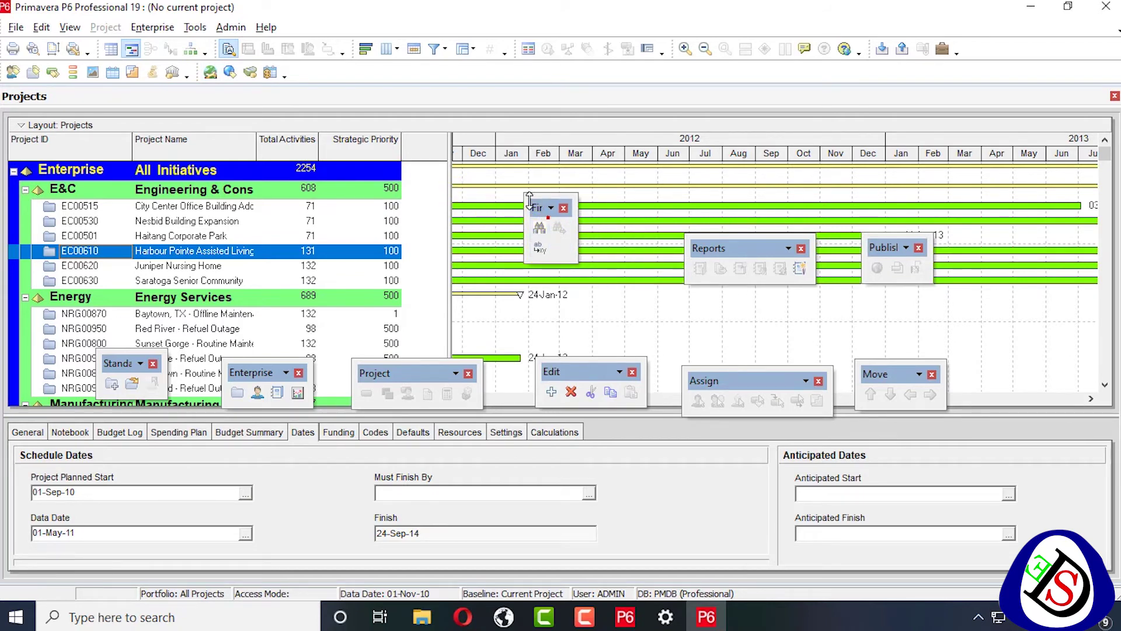
left_click(542, 212)
left_click_drag(569, 239, 600, 236)
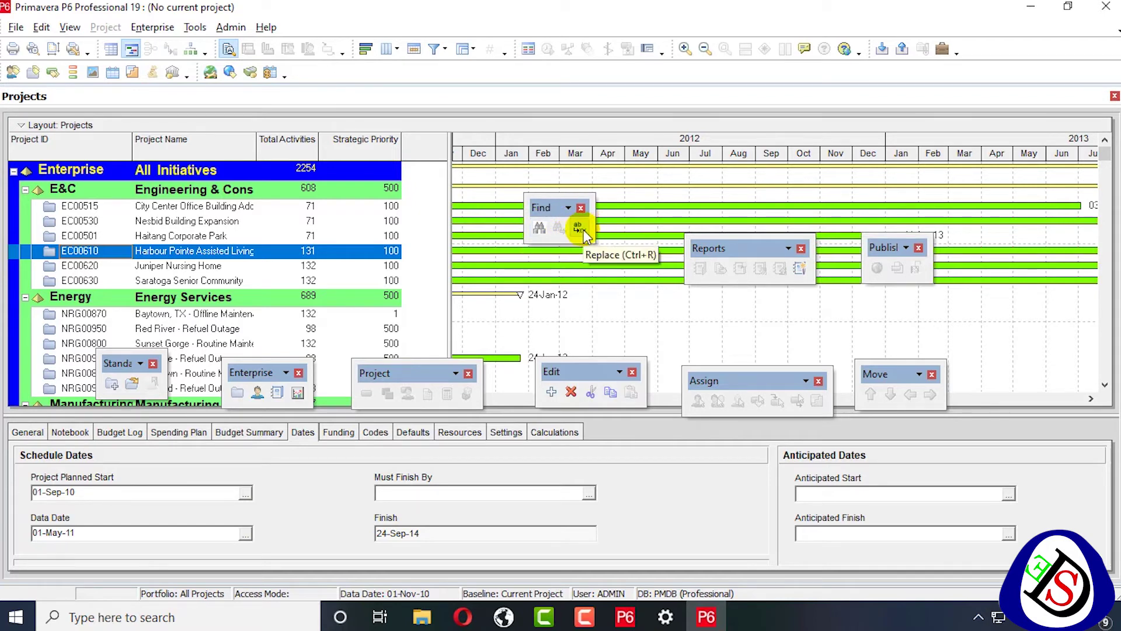
left_click_drag(534, 203, 303, 65)
Dock the Reports and Publish toolbars in sequence after the Find toolbar
left_click(713, 257)
left_click_drag(711, 254, 420, 71)
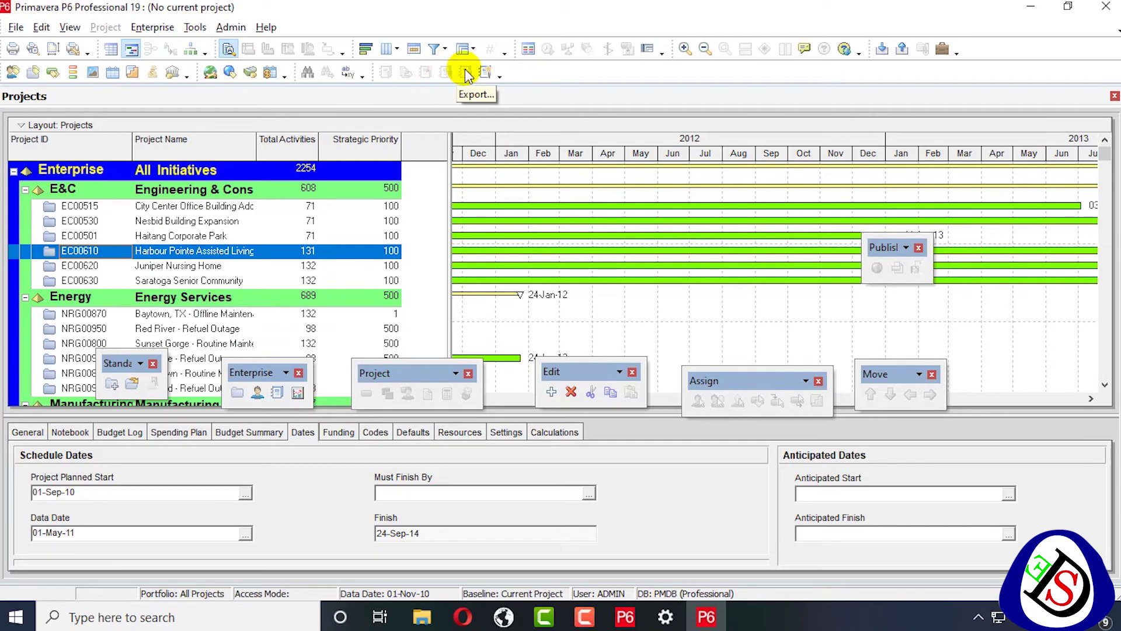
left_click_drag(891, 250, 529, 69)
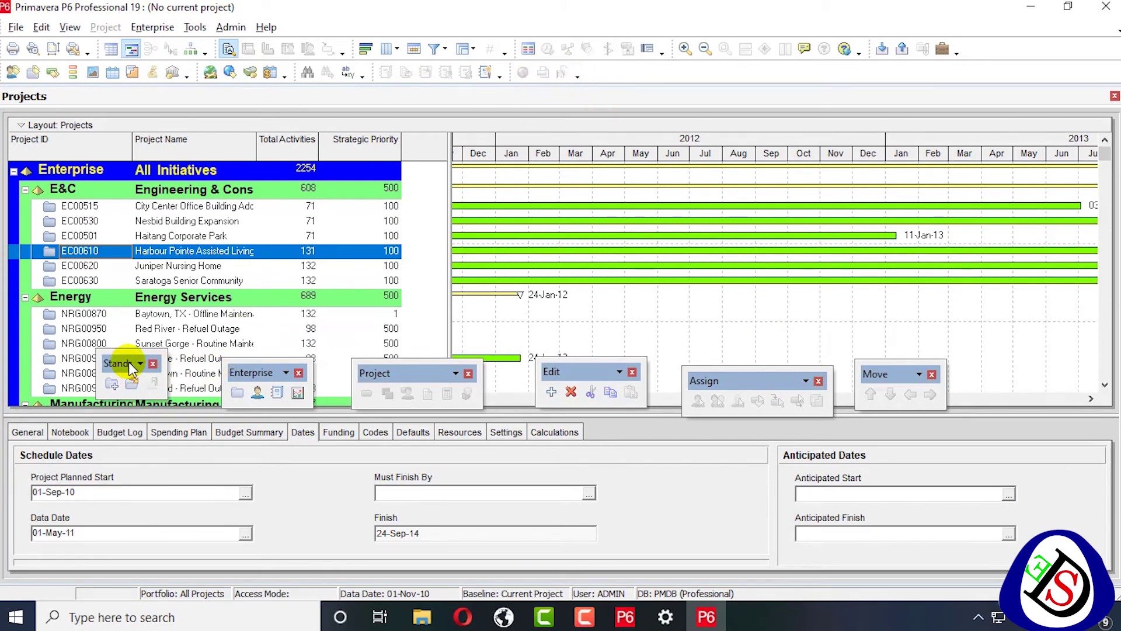
Dock the Standard, Enterprise and Project toolbars vertically, one below another, along the left side of the Projects window
left_click_drag(130, 367, 116, 257)
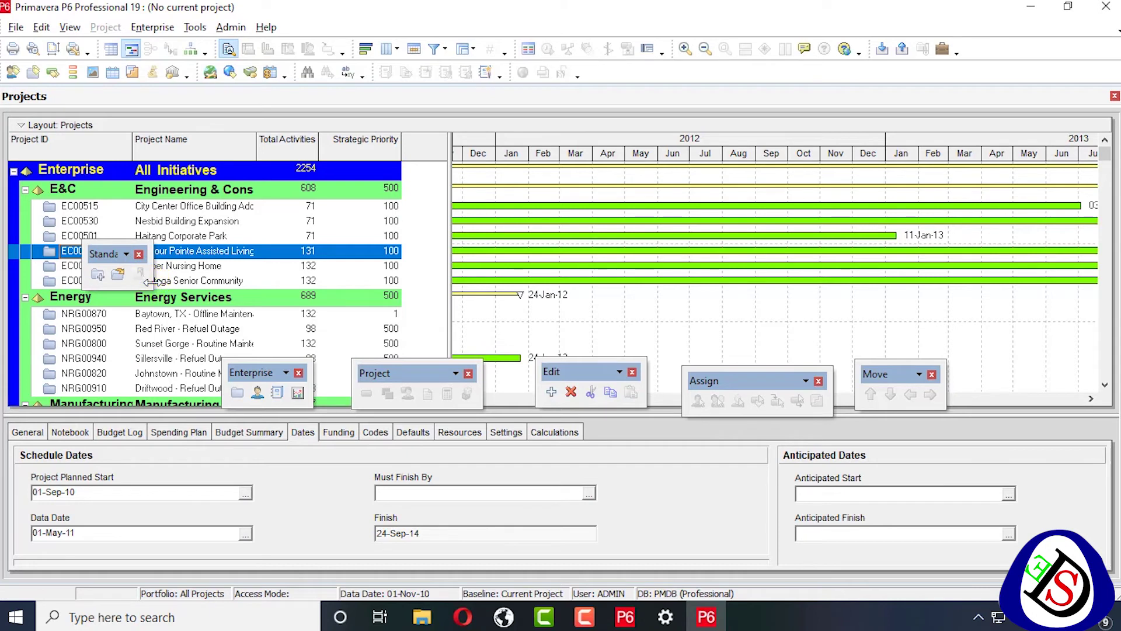
left_click_drag(104, 254, 7, 109)
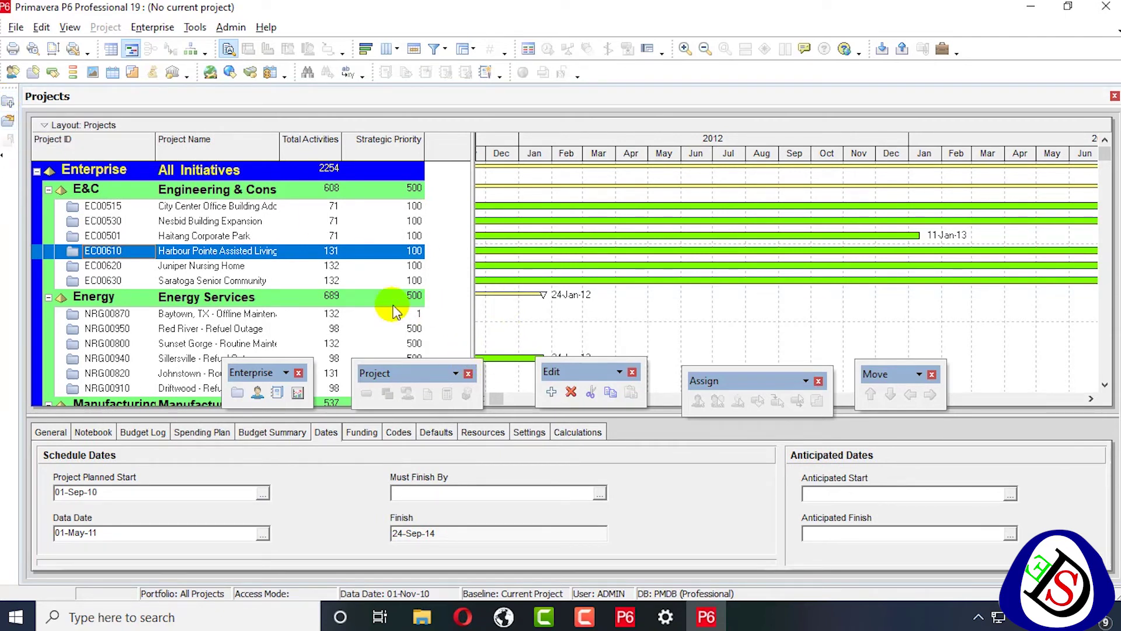
left_click_drag(250, 372, 146, 290)
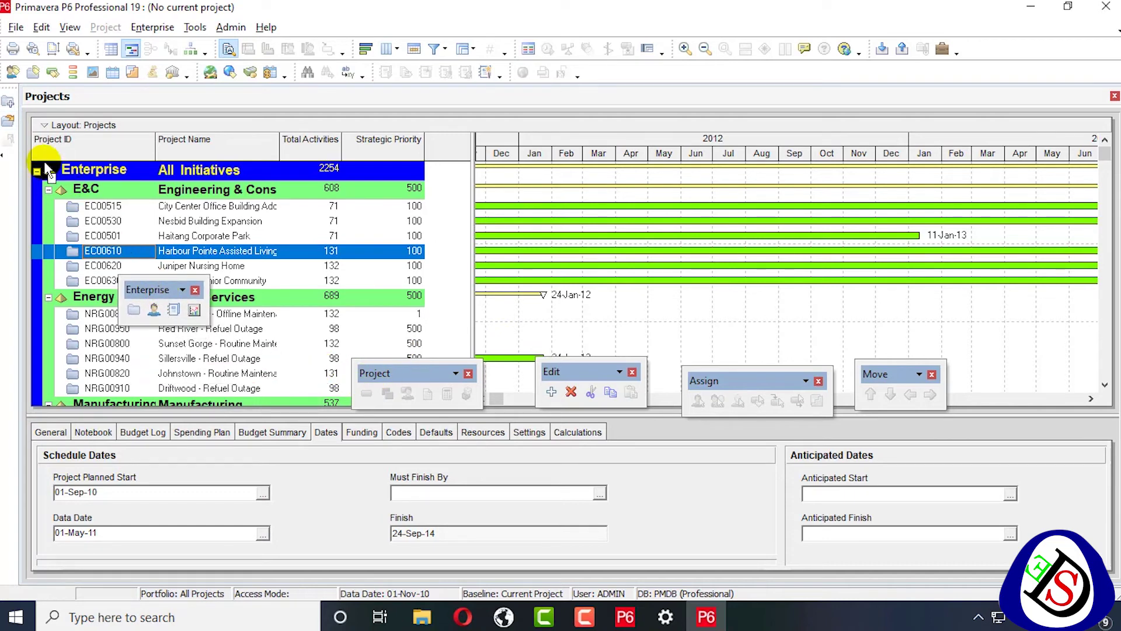
left_click(3, 155)
left_click(81, 166)
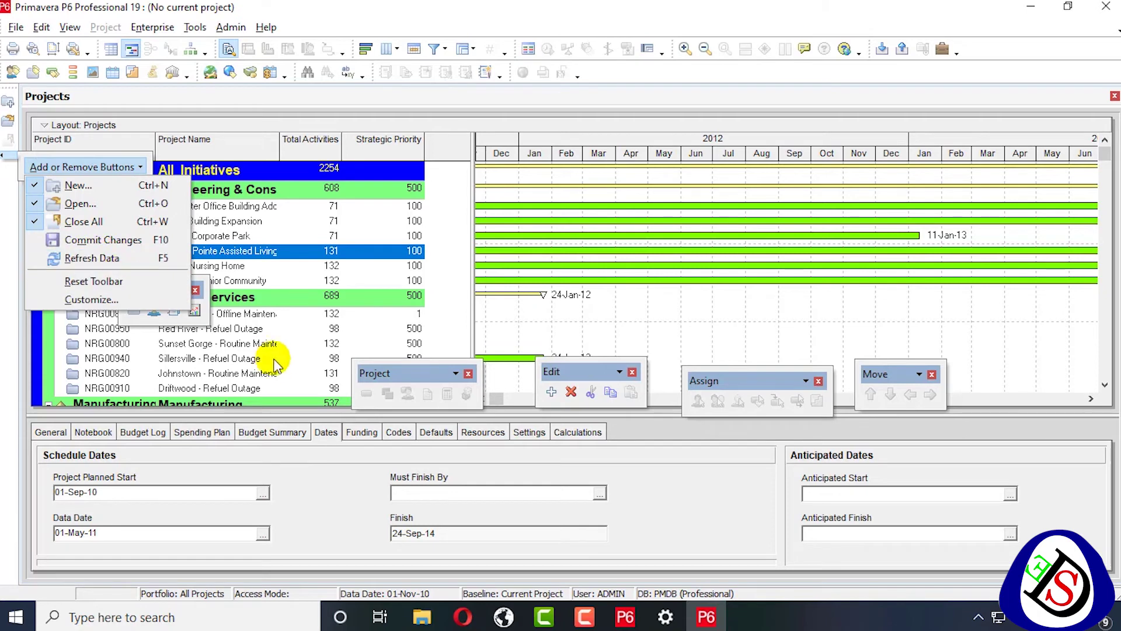
left_click(459, 264)
left_click_drag(137, 288, 3, 153)
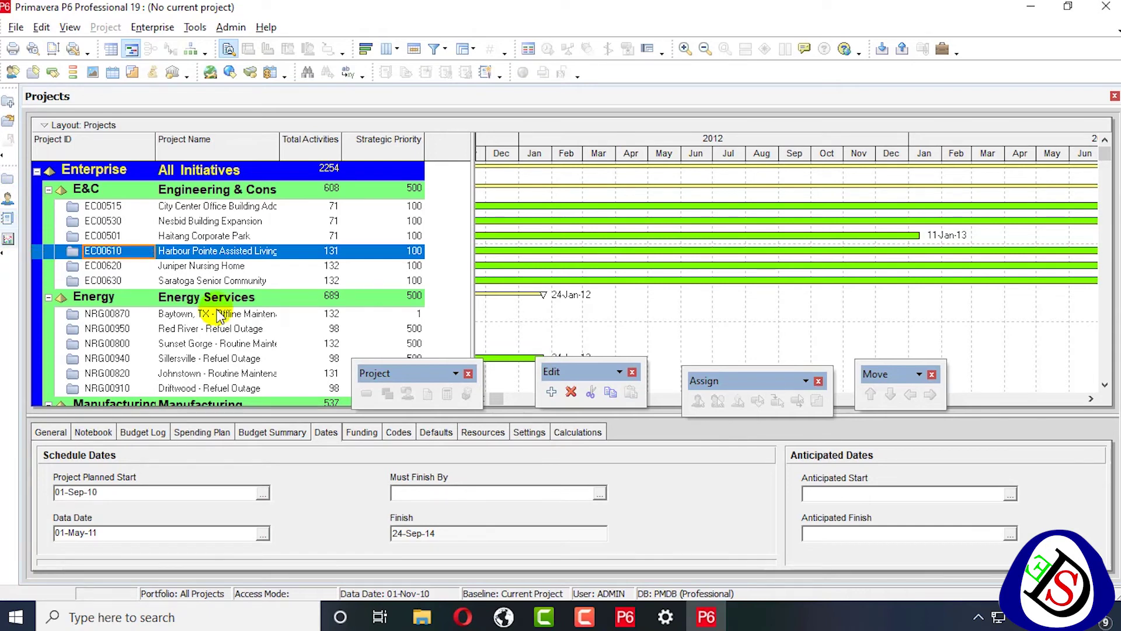
left_click_drag(383, 373, 3, 278)
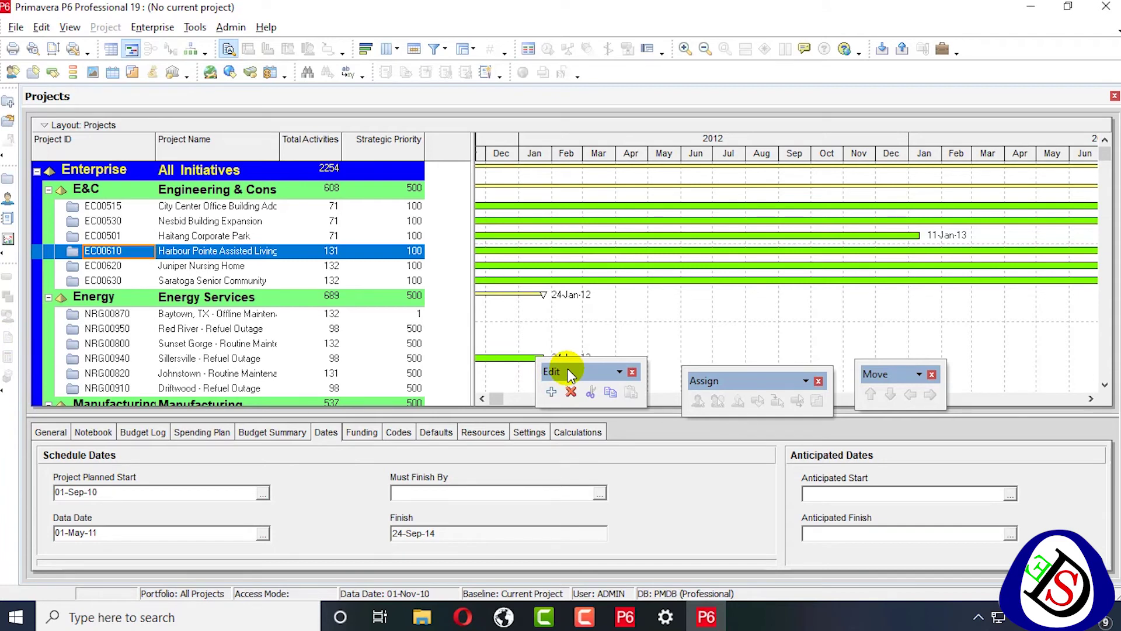
Dock the Edit toolbar vertically along the right side of the Projects window and the Assign toolbar below it
left_click_drag(570, 373, 848, 238)
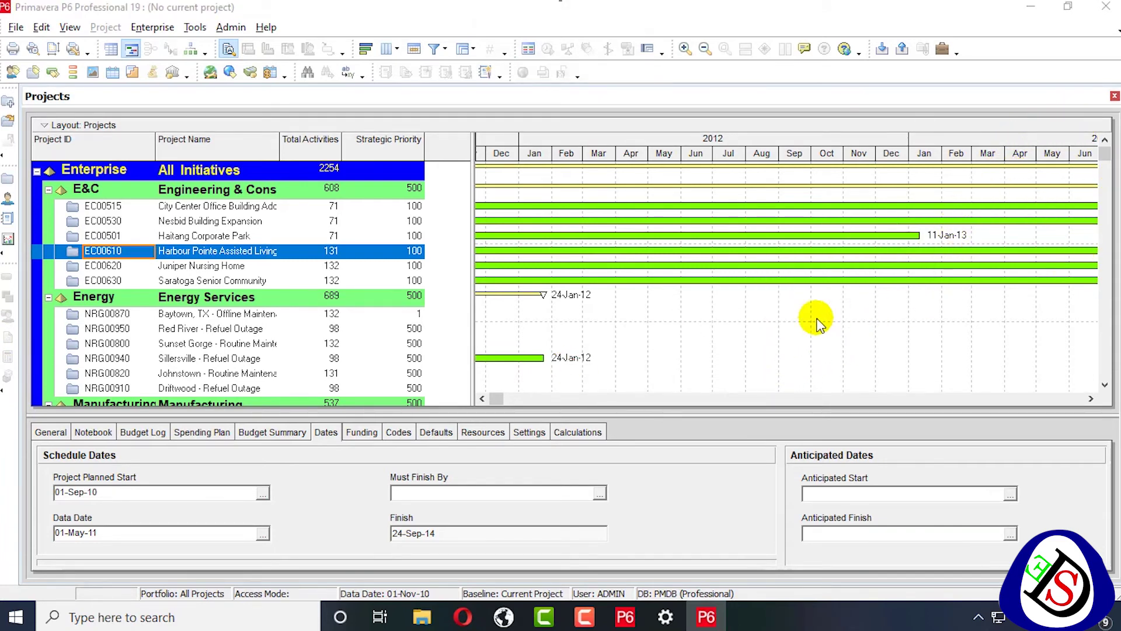
left_click(823, 344)
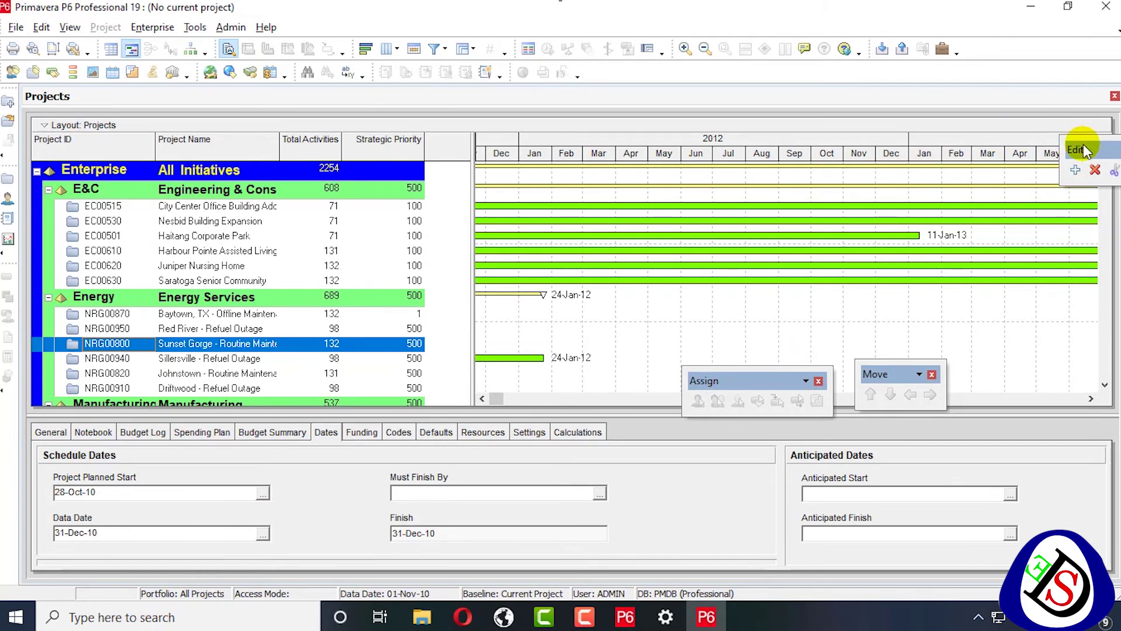
left_click_drag(1083, 151, 1113, 99)
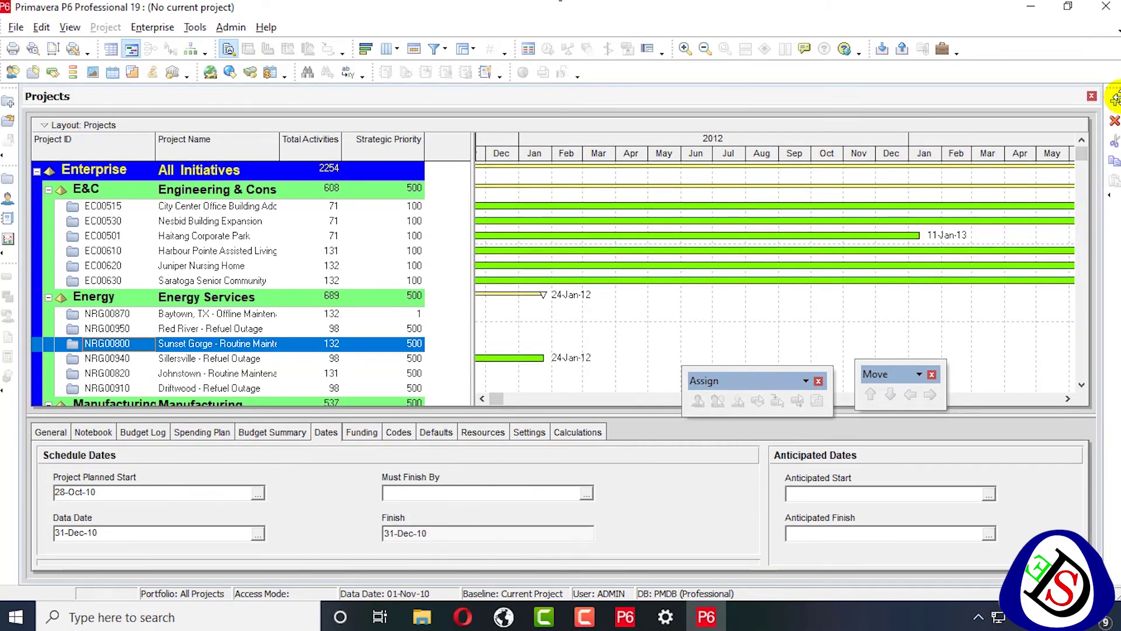
left_click_drag(767, 373, 1108, 227)
left_click(563, 7)
left_click(996, 294)
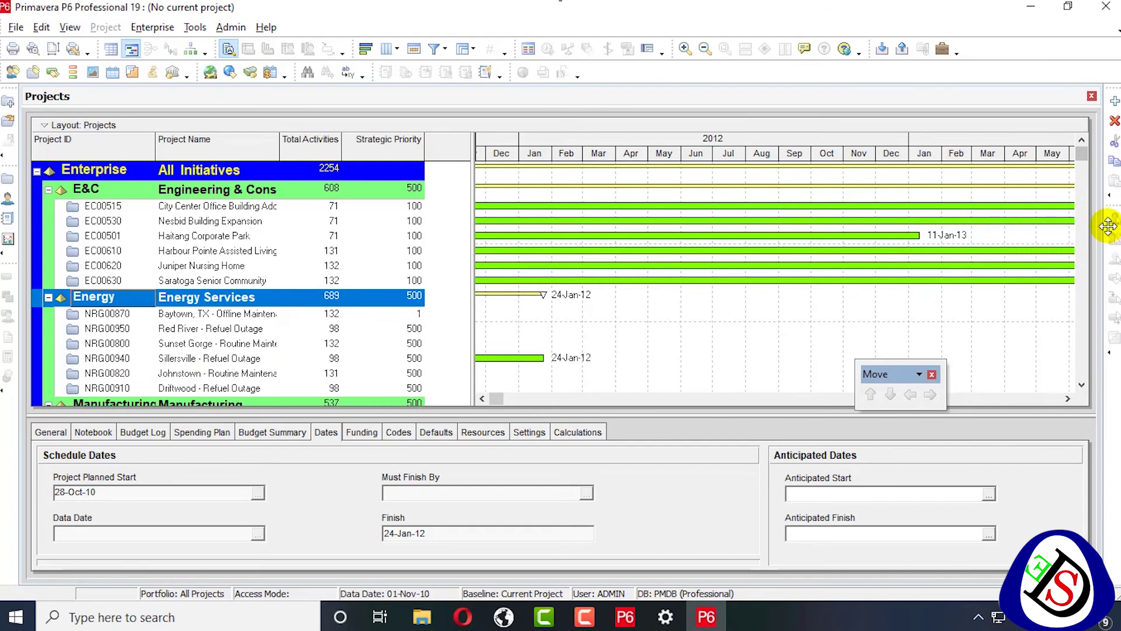
Move the Edit toolbar above the menu bar and dock the Move toolbar below the vertical Assign toolbar
mouse_move(1114, 89)
left_mouse_down()
mouse_move(1056, 99)
mouse_move(1001, 163)
mouse_move(996, 221)
mouse_move(1115, 80)
mouse_move(1109, 88)
left_mouse_up()
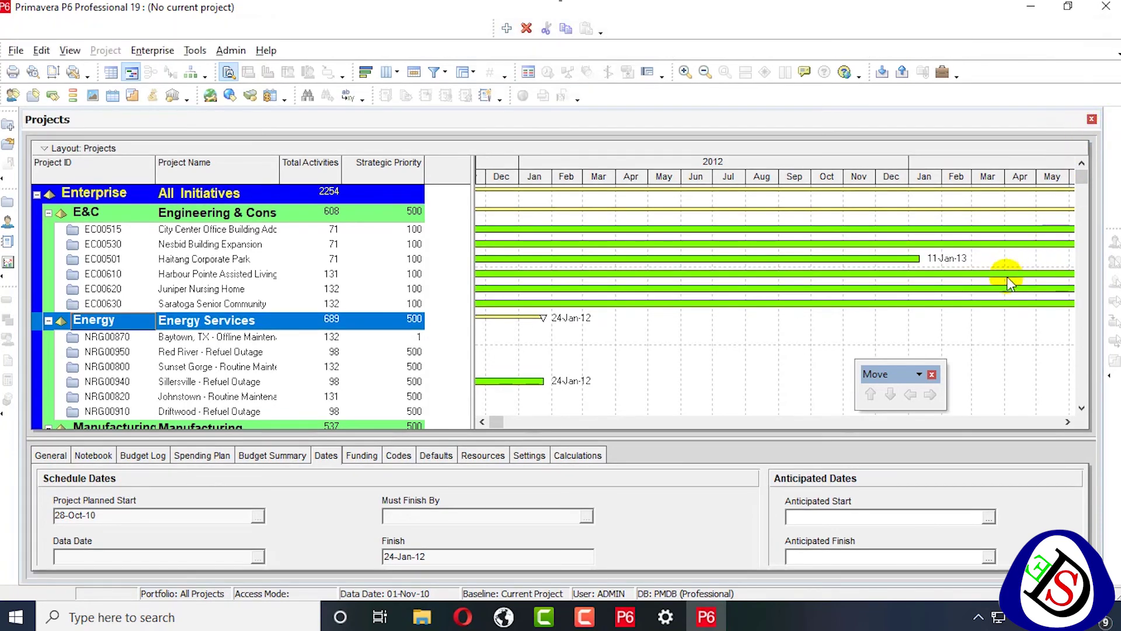
left_click(1034, 350)
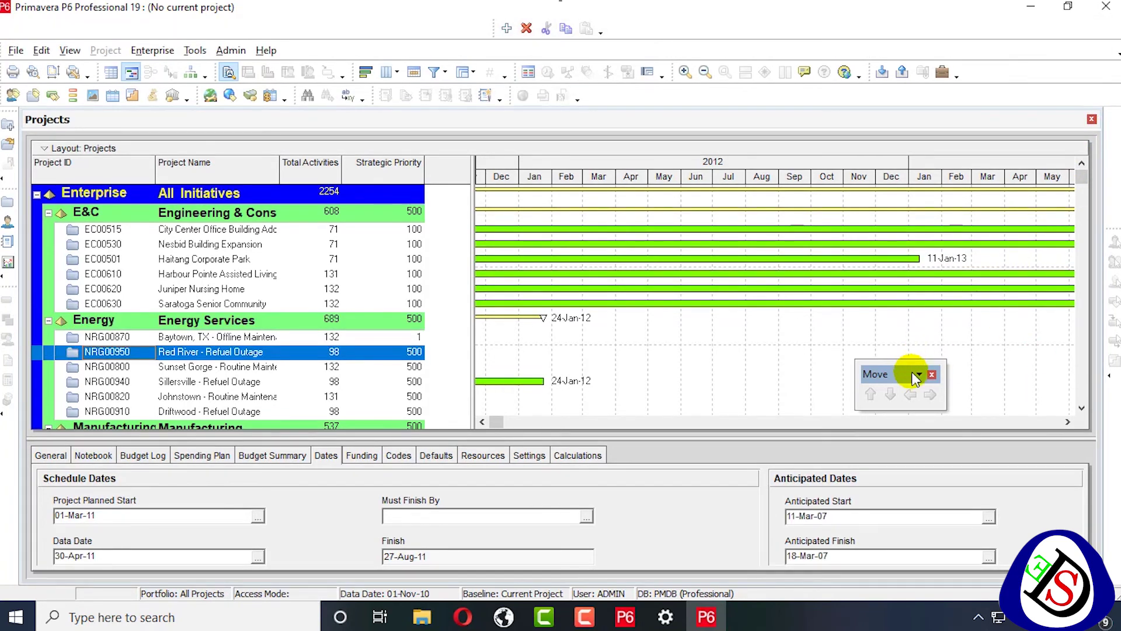
left_click(914, 373)
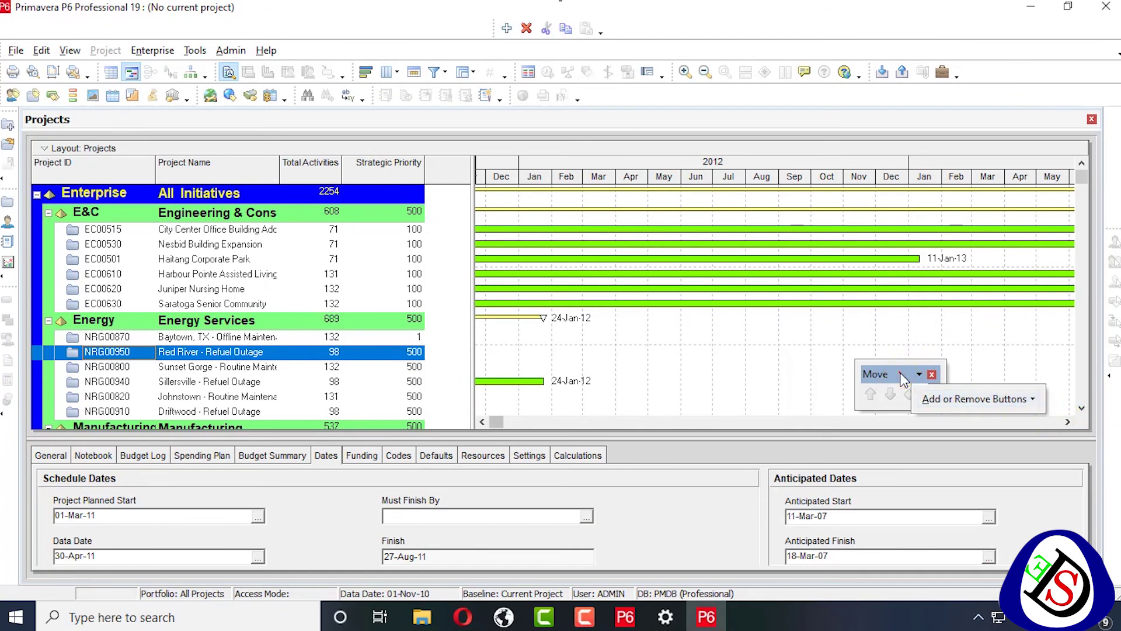
left_click_drag(904, 379, 1112, 413)
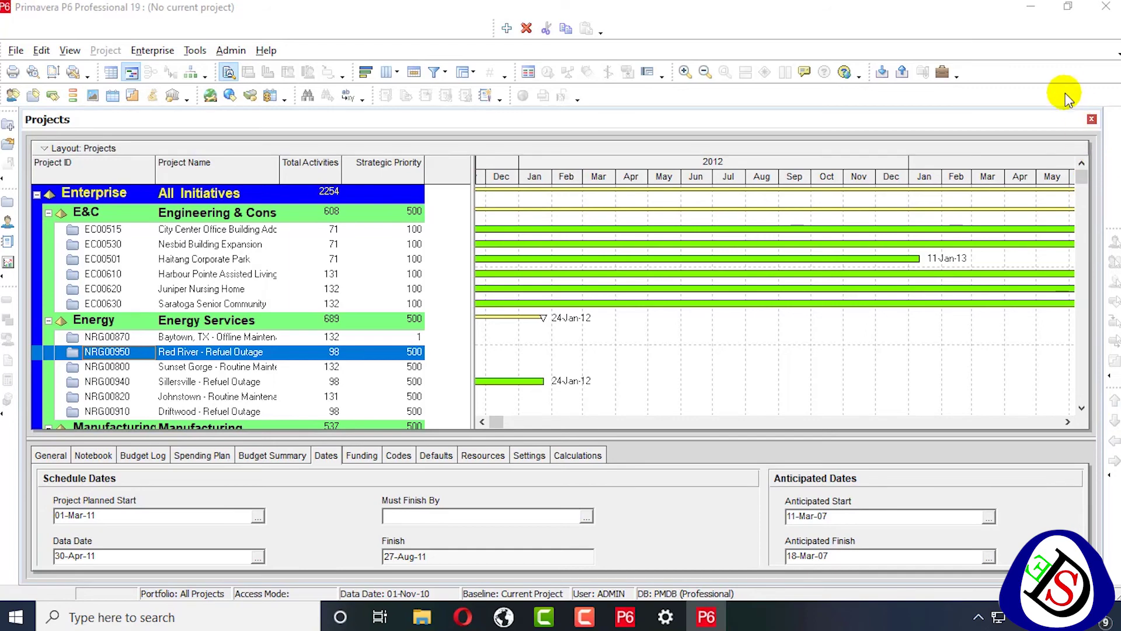
Restore and maximize the application window, and shift the vertical Assign toolbar up along its docking edge
double_click(987, 9)
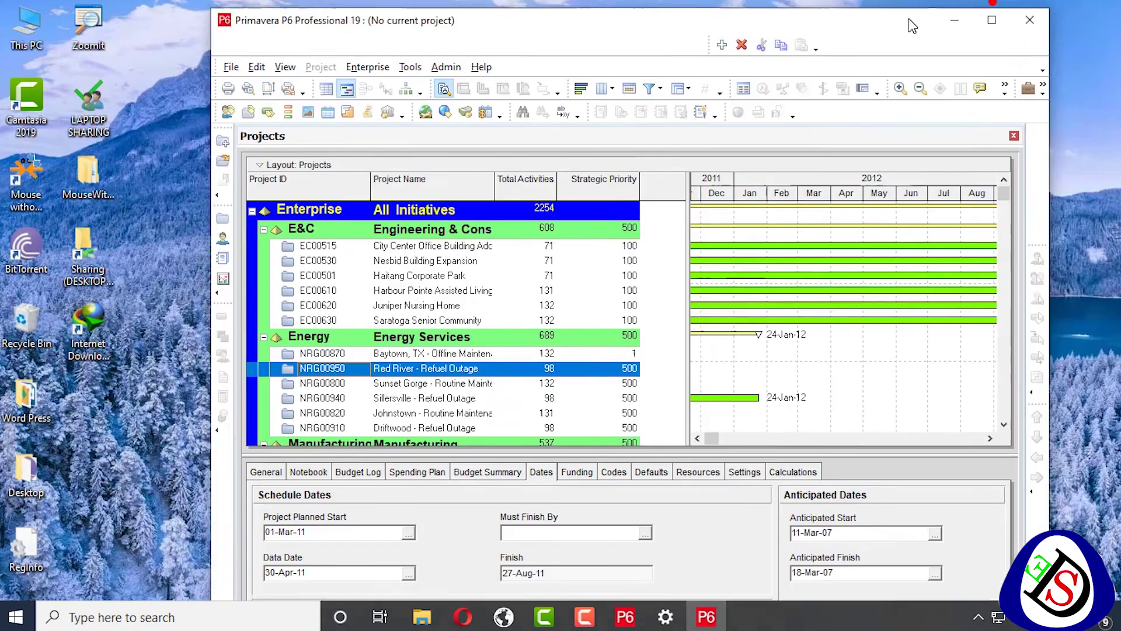
left_click(991, 20)
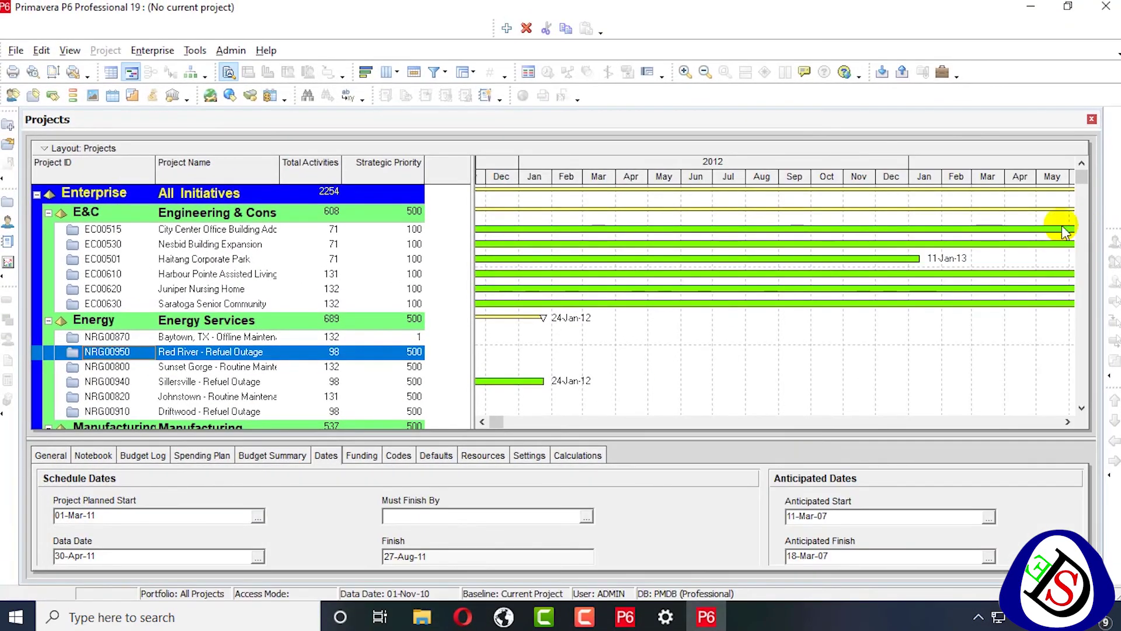
left_click(1011, 325)
left_click_drag(1111, 229, 1112, 140)
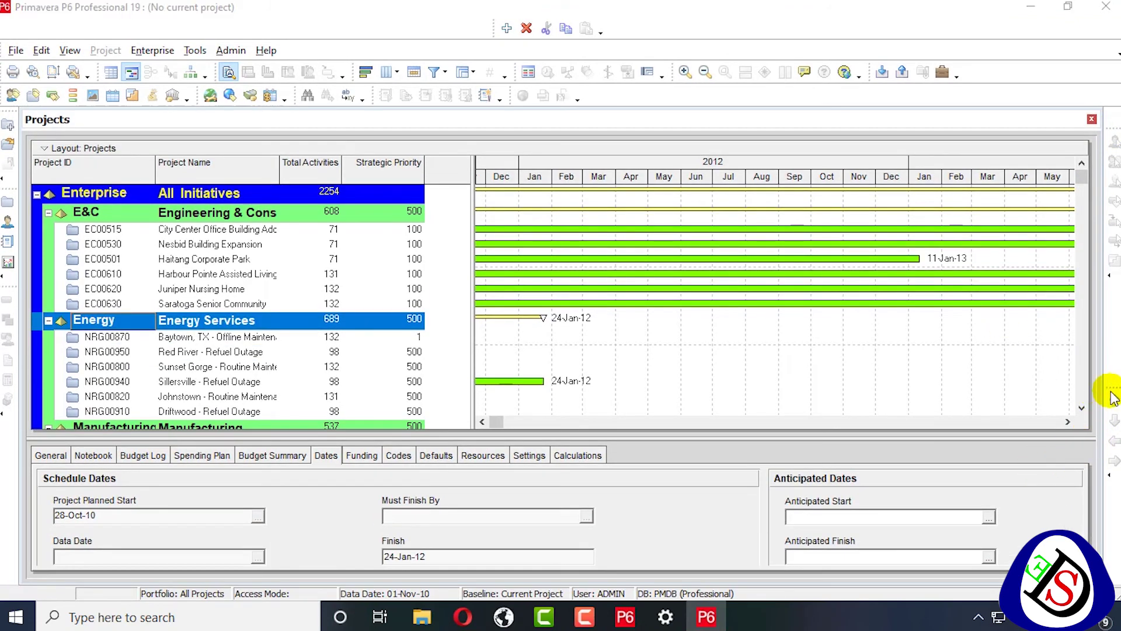
Hide and redisplay the Edit toolbar, and dock it vertically above the Assign toolbar beside the Projects window
right_click(940, 100)
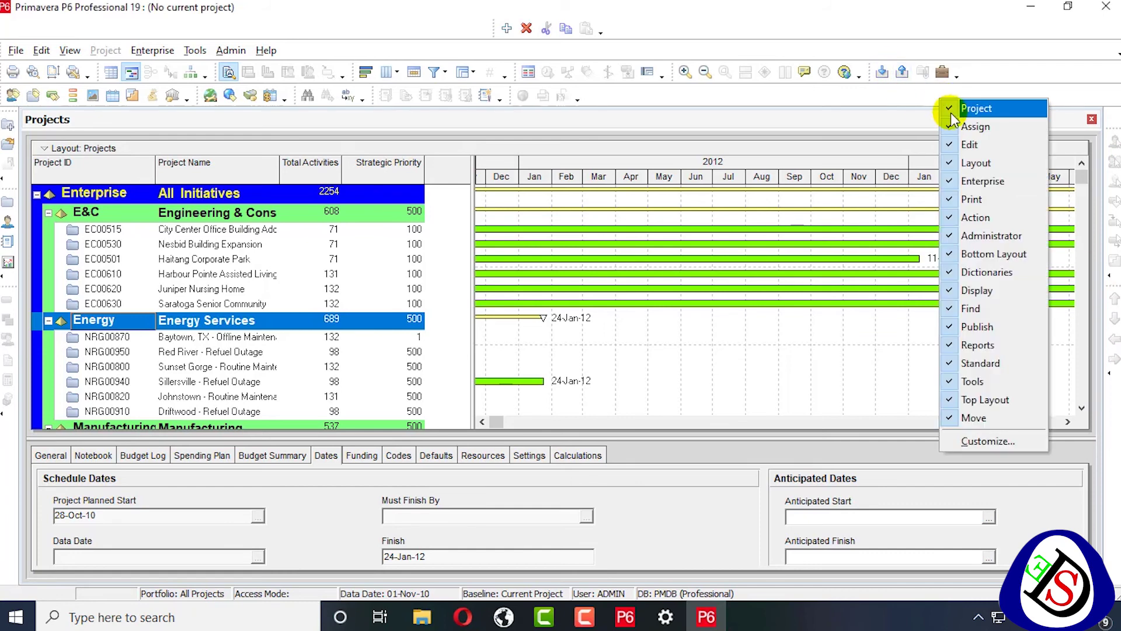
left_click(951, 114)
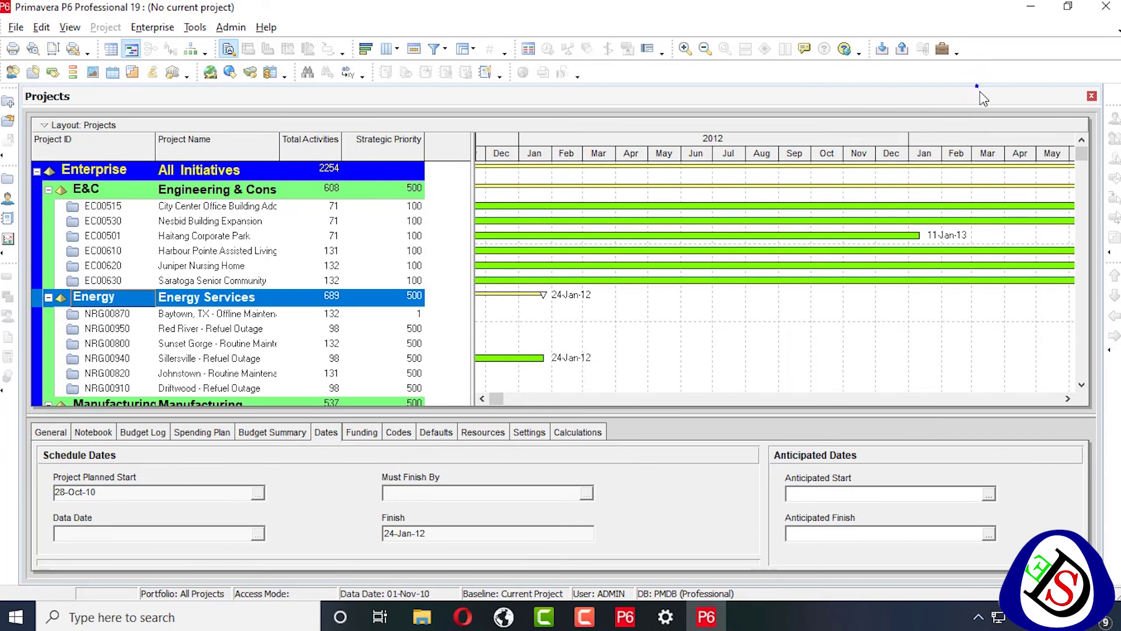
right_click(936, 77)
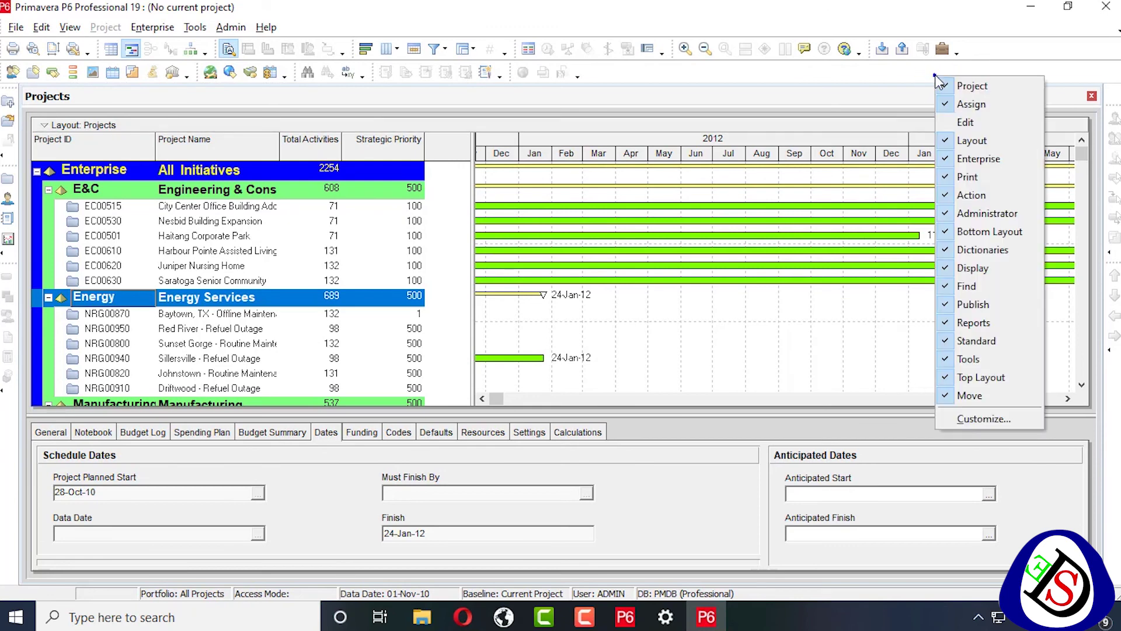
left_click(973, 122)
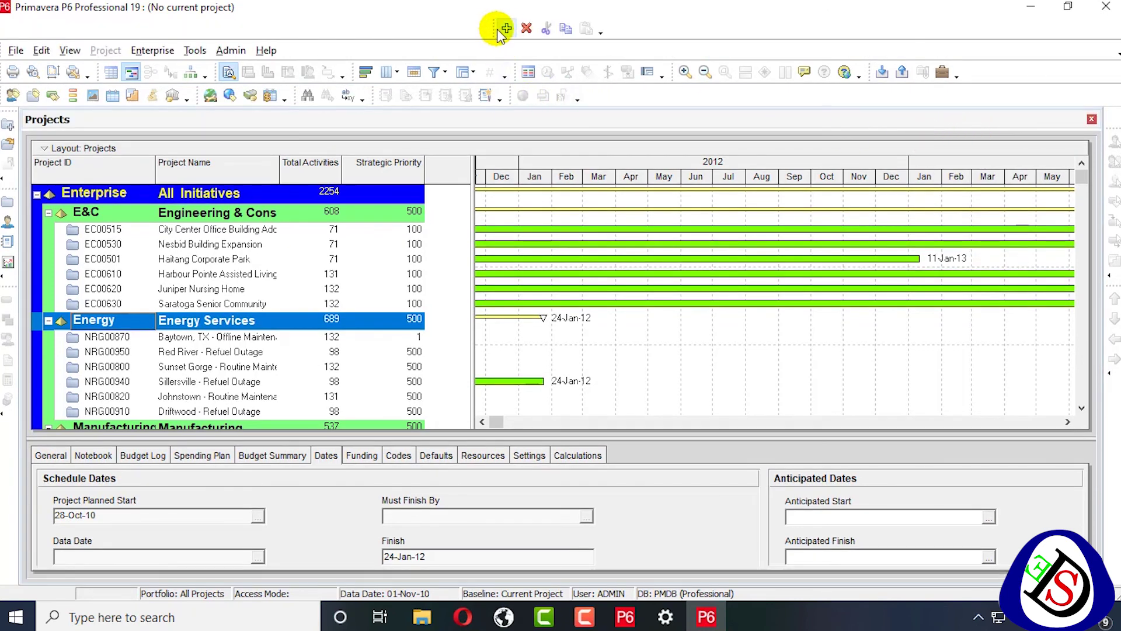
left_click_drag(497, 32, 1115, 116)
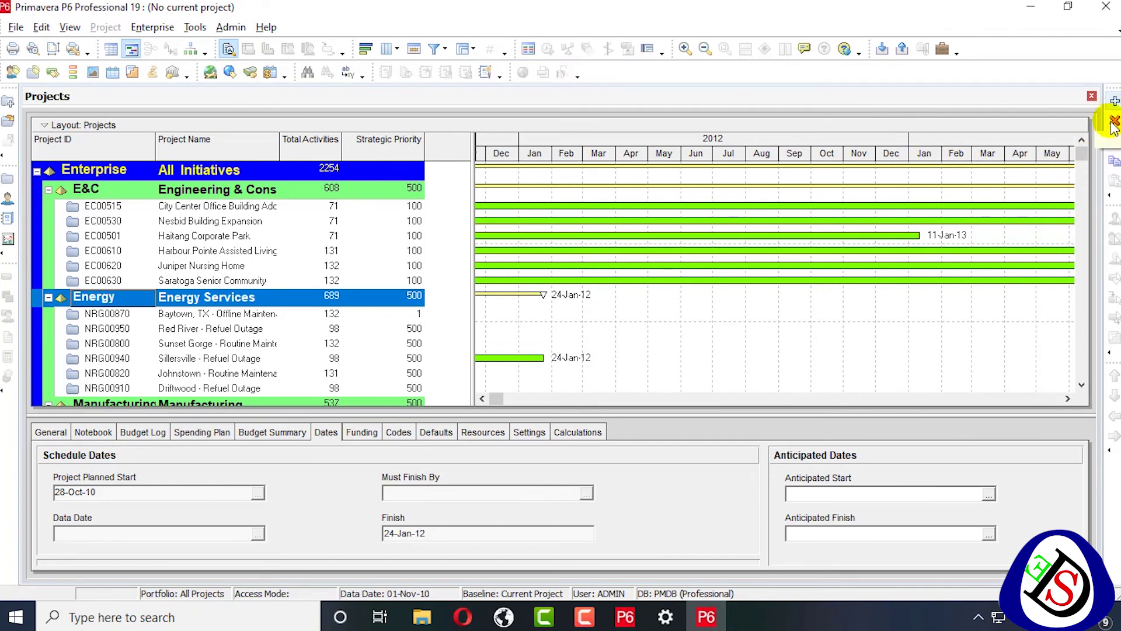